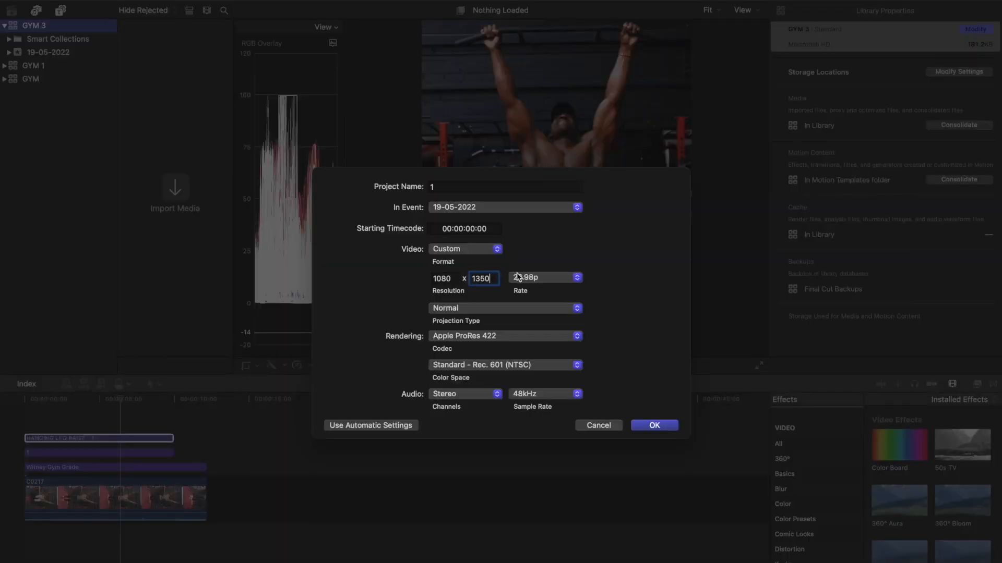
Step: Set the new project's frame rate to 30p and its color space to Standard - Rec. 709, and create the project
{"action": "left_click", "coordinate": [518, 277]}
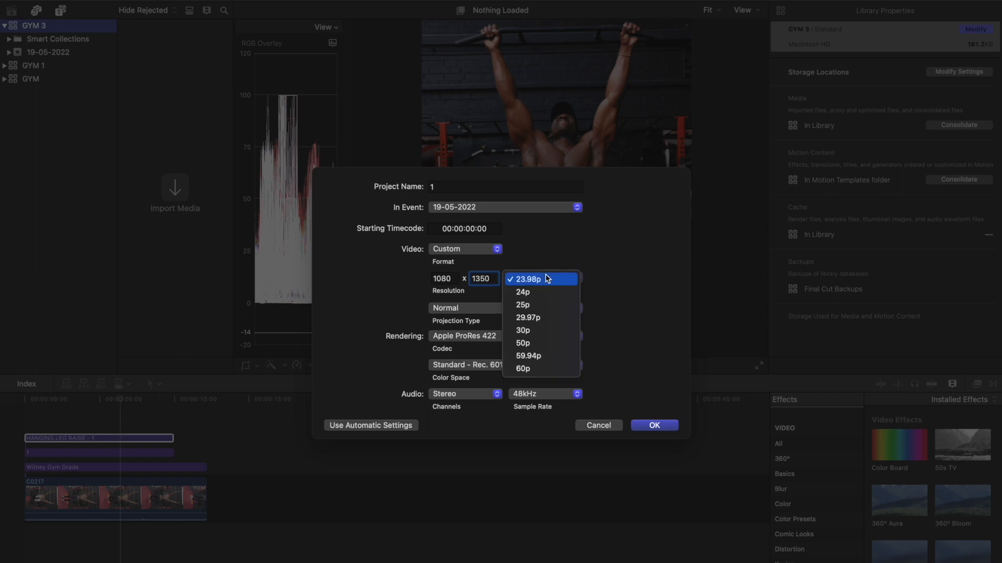
{"action": "left_click", "coordinate": [553, 336]}
{"action": "left_click", "coordinate": [522, 367]}
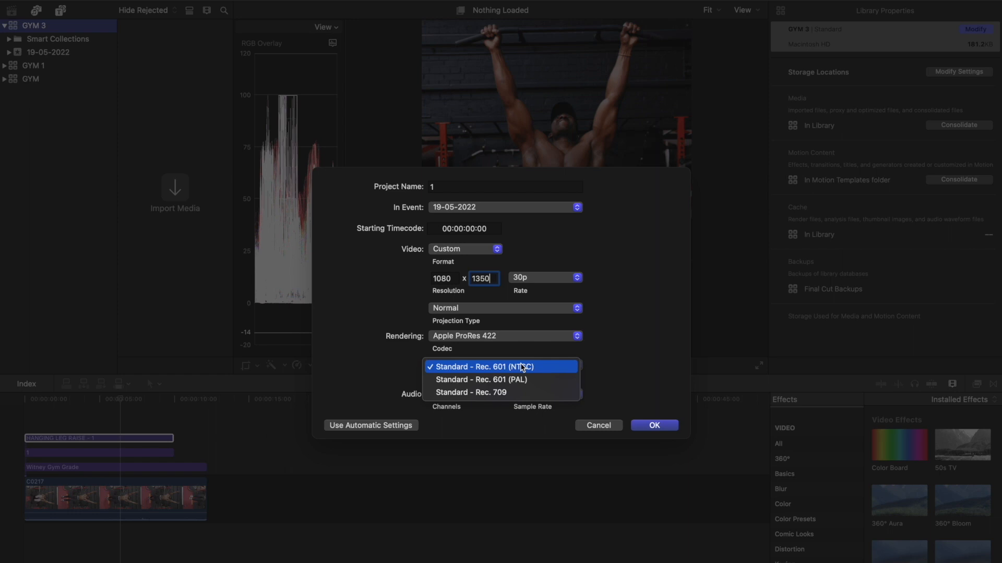
{"action": "left_click", "coordinate": [509, 392]}
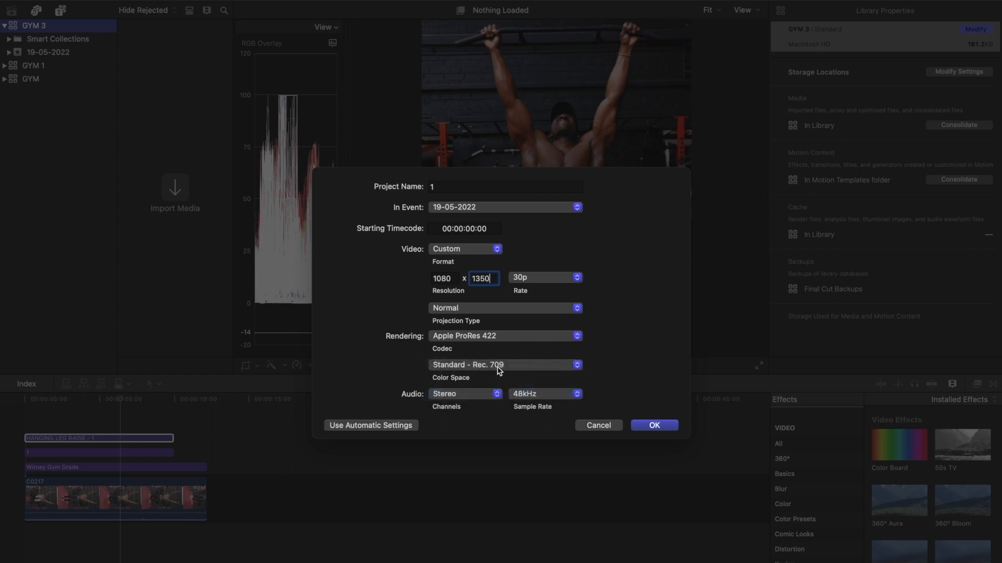
{"action": "left_click", "coordinate": [655, 426]}
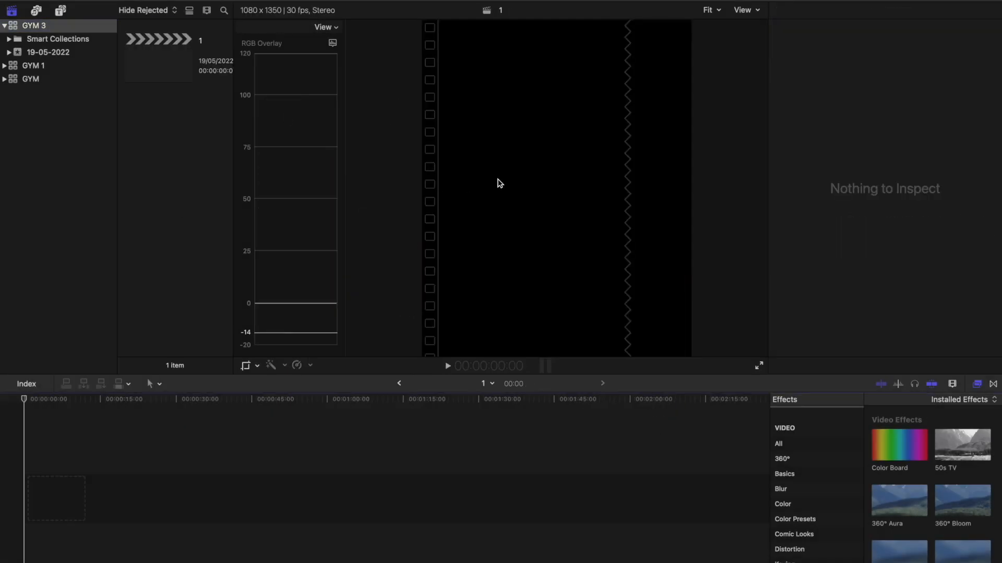
{"action": "right_click", "coordinate": [161, 151]}
{"action": "left_click", "coordinate": [174, 160]}
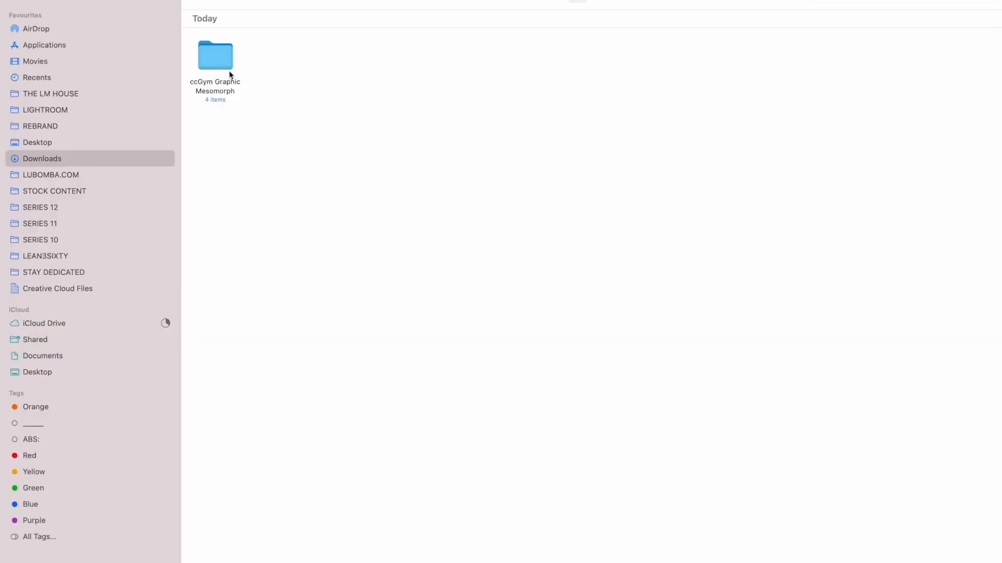
Step: Try to move the ccGym Graphic Mesomorph folder from Downloads into the Motion Templates Titles folder, and stop instead of replacing the existing copy
{"action": "left_click_drag", "start_coordinate": [225, 64], "coordinate": [80, 65]}
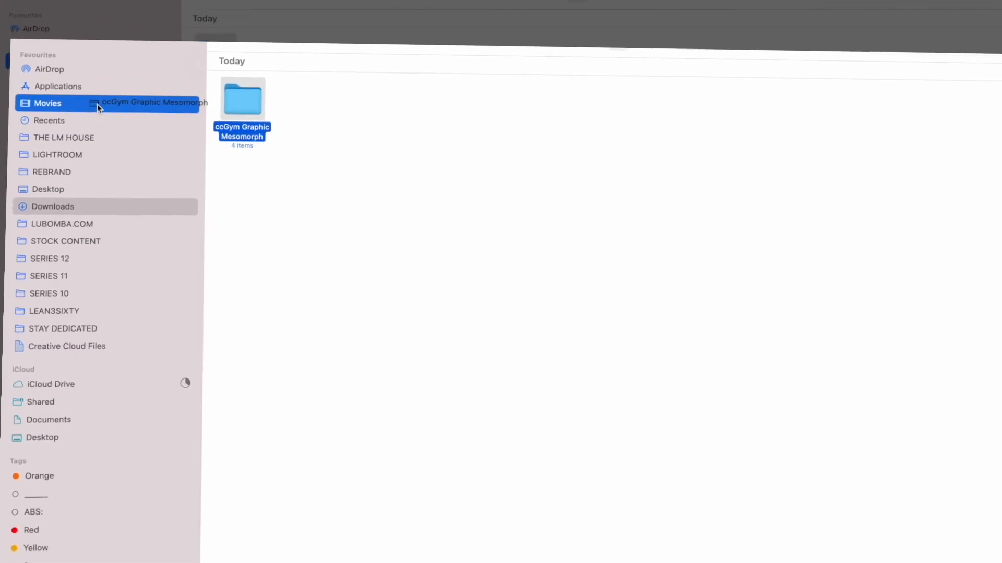
{"action": "left_click_drag", "start_coordinate": [98, 104], "coordinate": [99, 105]}
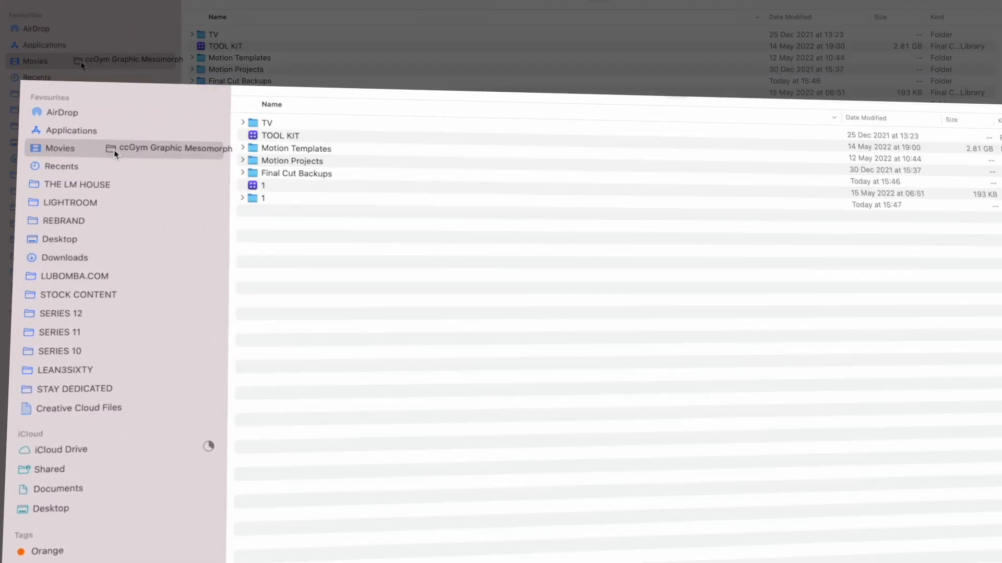
{"action": "left_click_drag", "start_coordinate": [115, 155], "coordinate": [278, 173]}
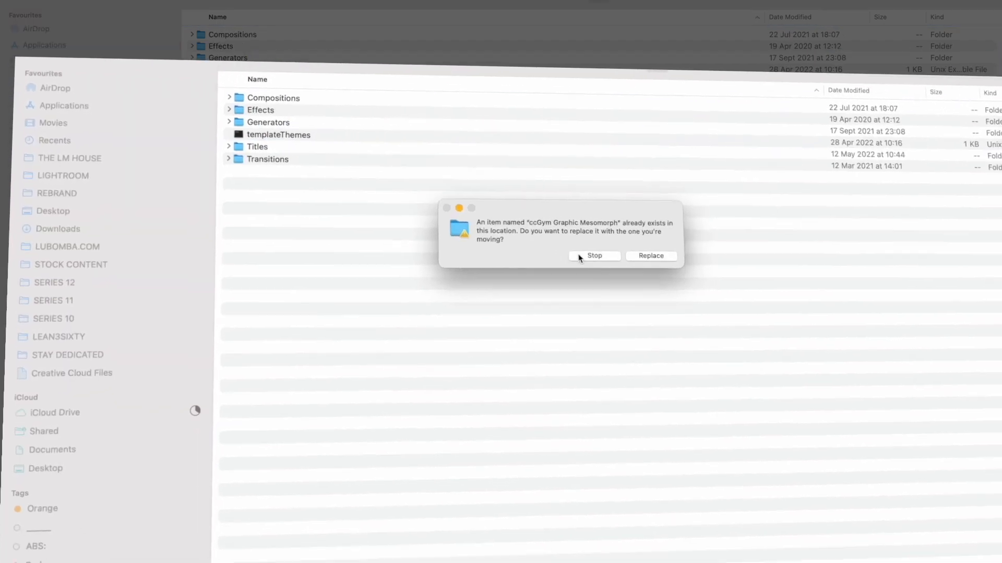
{"action": "left_click", "coordinate": [617, 283]}
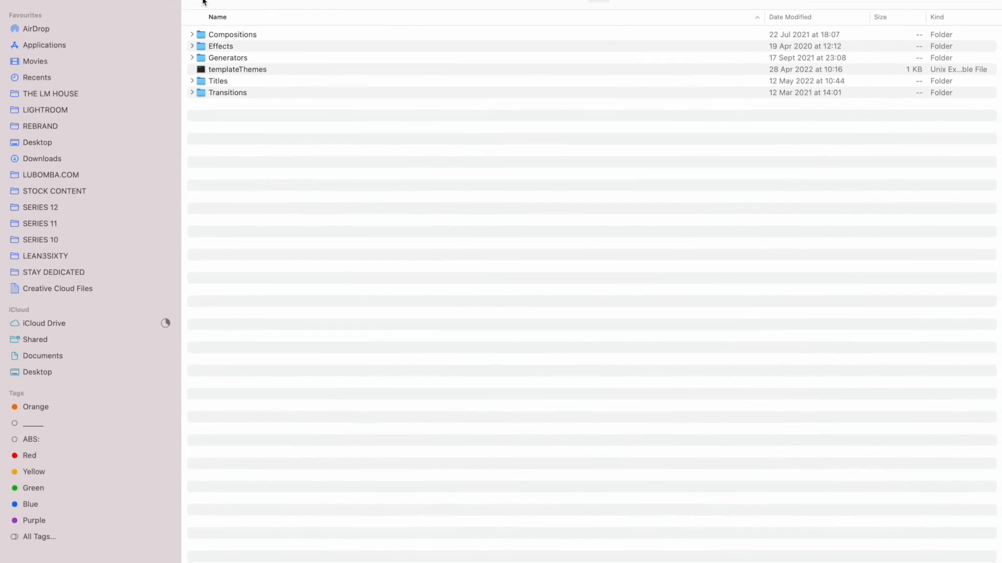
Step: Switch back to Final Cut Pro, show the ccGym Graphic Mesomorph category of the installed titles, and widen the browser
{"action": "key", "text": "ctrl+Left"}
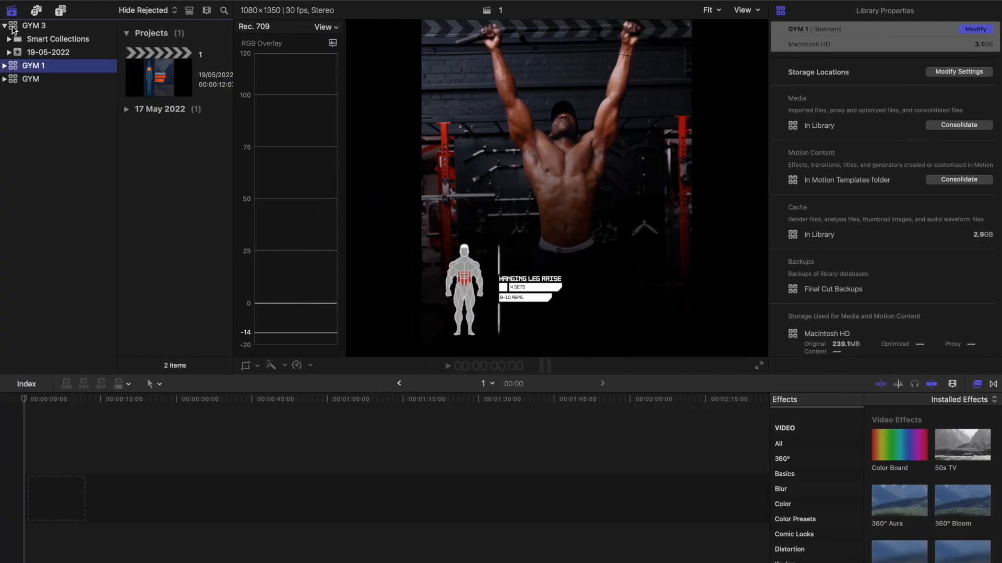
{"action": "left_click", "coordinate": [61, 11]}
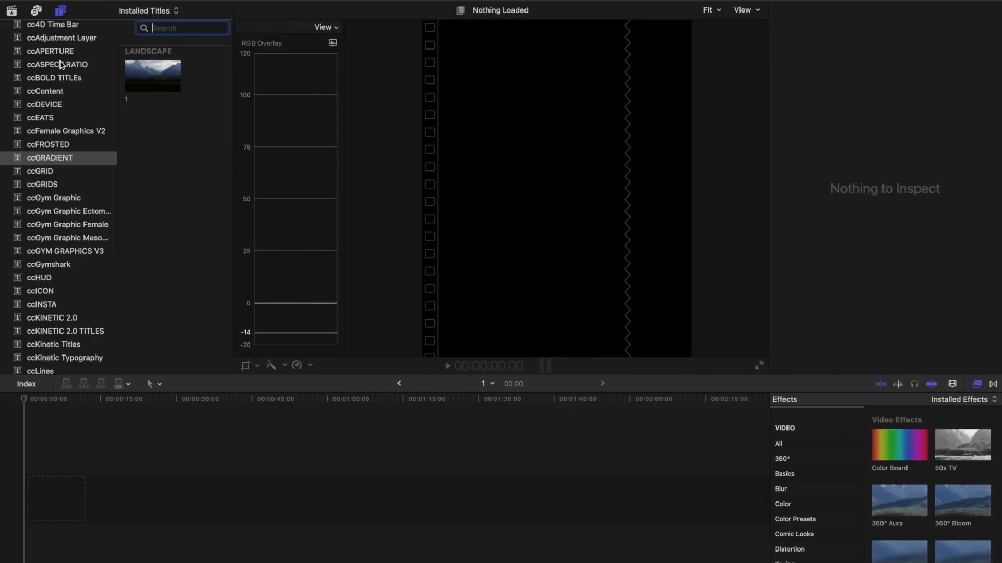
{"action": "scroll", "coordinate": [61, 62], "scroll_direction": "up", "scroll_amount": 4}
{"action": "scroll", "coordinate": [60, 245], "scroll_direction": "down", "scroll_amount": 2}
{"action": "left_click", "coordinate": [62, 271]}
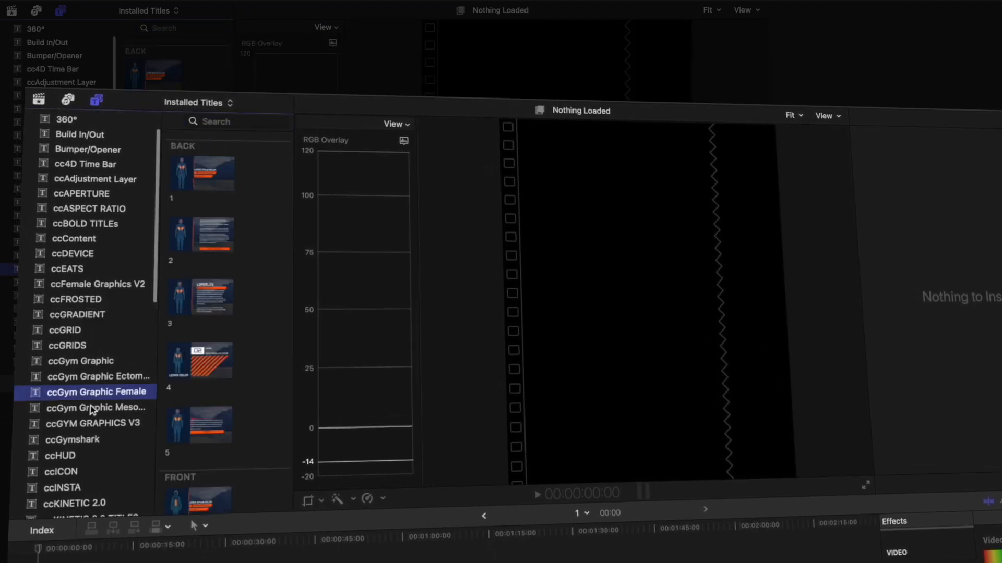
{"action": "left_click", "coordinate": [92, 410]}
{"action": "scroll", "coordinate": [234, 227], "scroll_direction": "up", "scroll_amount": 3}
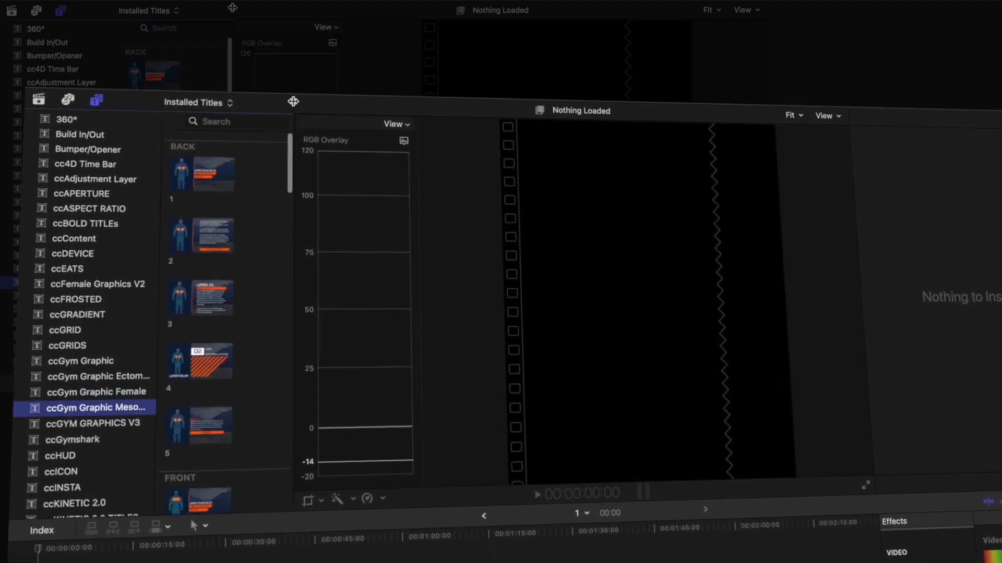
{"action": "left_click_drag", "start_coordinate": [293, 101], "coordinate": [361, 102]}
{"action": "scroll", "coordinate": [246, 228], "scroll_direction": "down", "scroll_amount": 10}
{"action": "scroll", "coordinate": [247, 229], "scroll_direction": "up", "scroll_amount": 10}
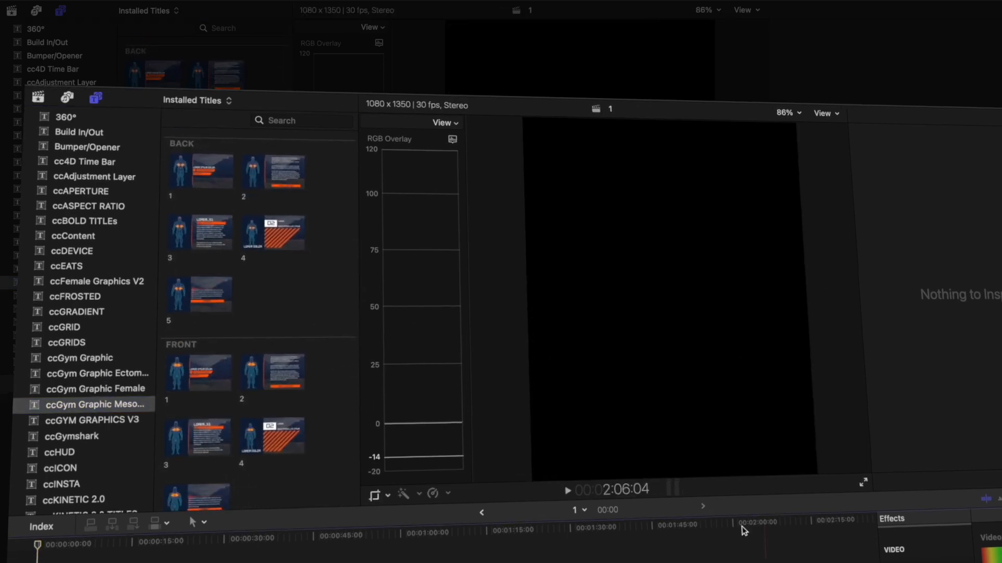
Step: Open project 1 from the GYM 1 library and delete the two titles above the Witney Gym Grade layer
{"action": "left_click", "coordinate": [20, 35]}
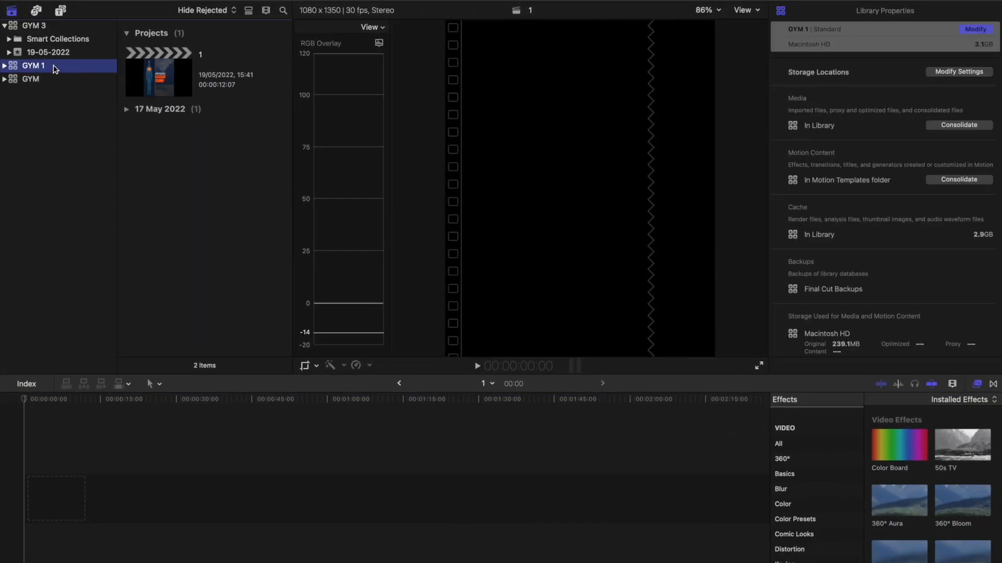
{"action": "double_click", "coordinate": [155, 78]}
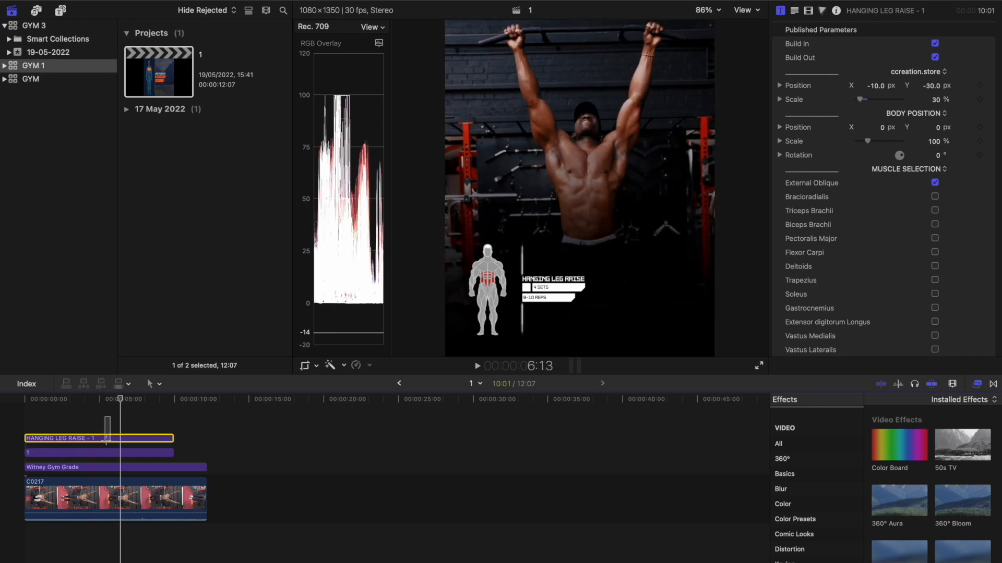
{"action": "left_click_drag", "start_coordinate": [94, 410], "coordinate": [105, 454]}
{"action": "key", "text": "Delete"}
Step: Disable the Witney Gym Grade layer and add the ccLong adjustment layer above it at the start of the timeline
{"action": "left_click", "coordinate": [73, 467]}
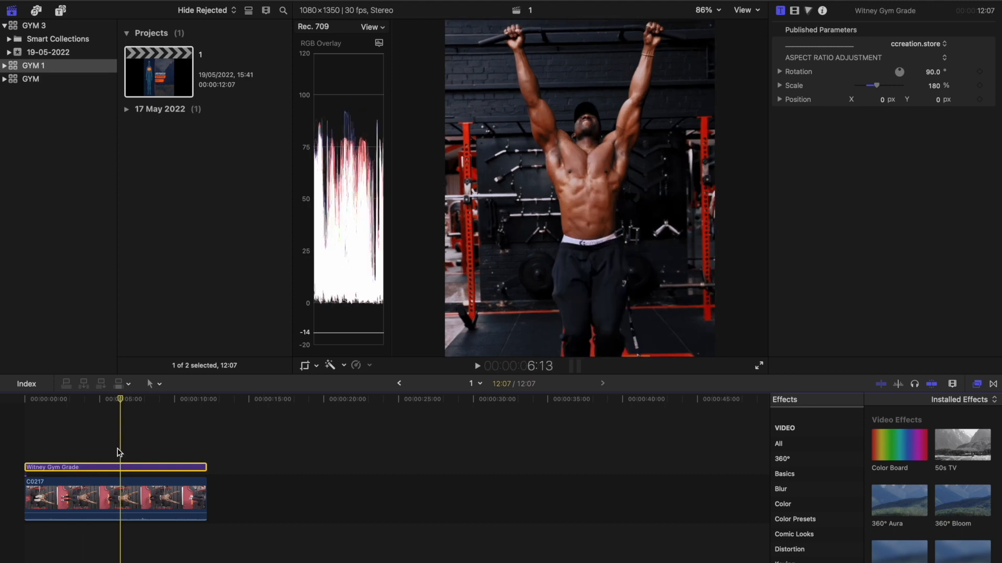
{"action": "key", "text": "v"}
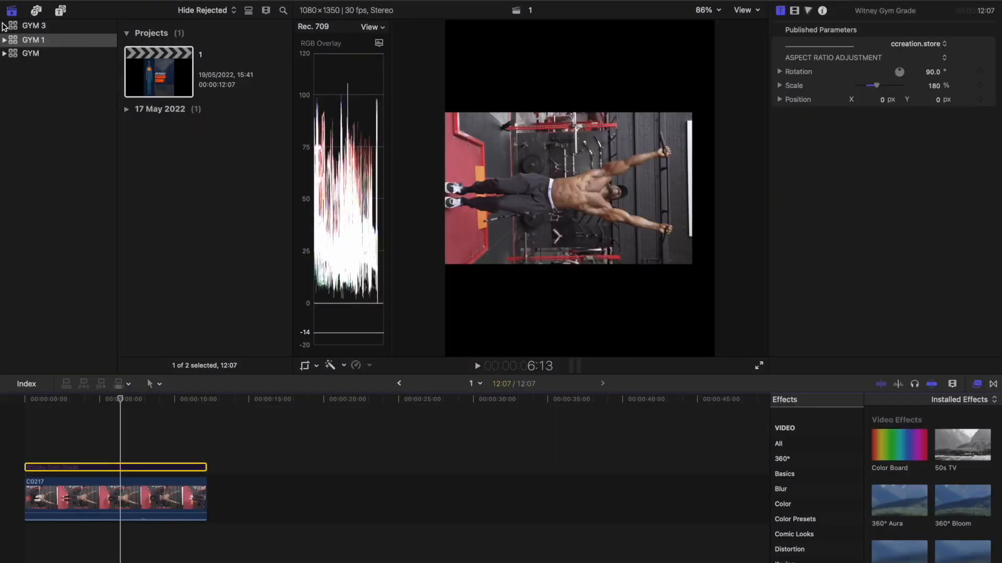
{"action": "left_click", "coordinate": [60, 10]}
{"action": "left_click_drag", "start_coordinate": [163, 76], "coordinate": [21, 452]}
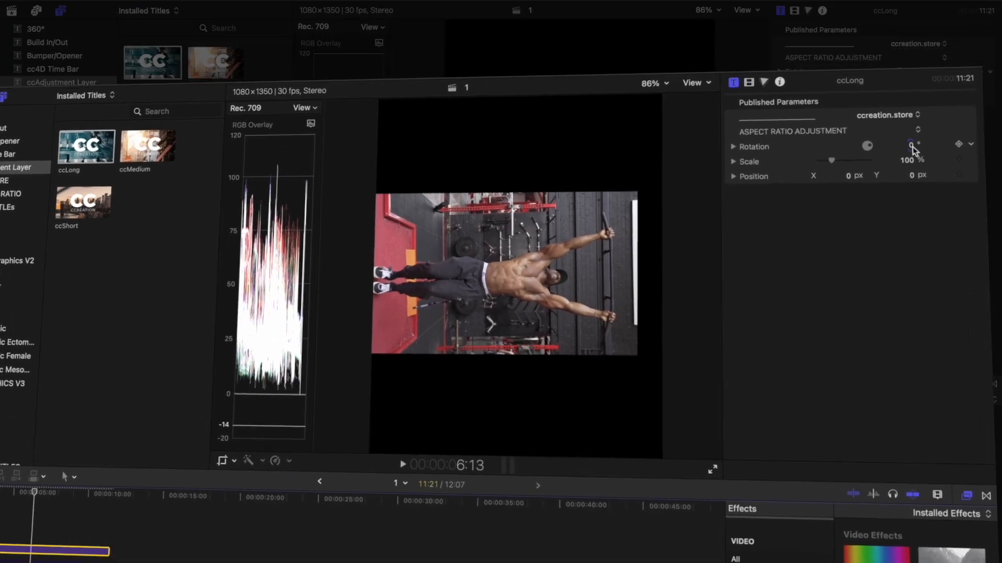
Step: Set the ccLong adjustment layer's rotation to 90° and its scale to 180%
{"action": "left_click", "coordinate": [938, 71]}
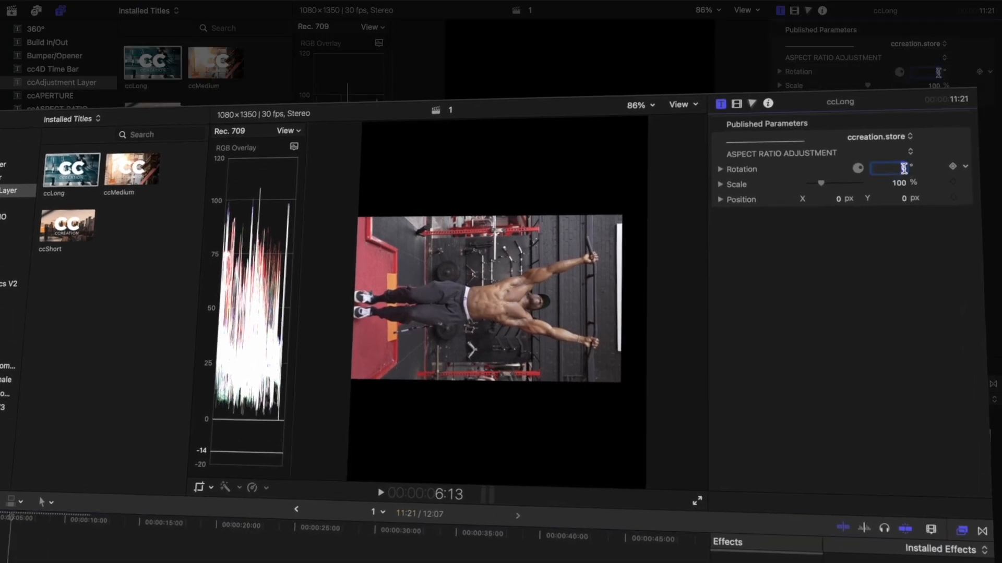
{"action": "type", "text": "90"}
{"action": "key", "text": "Return"}
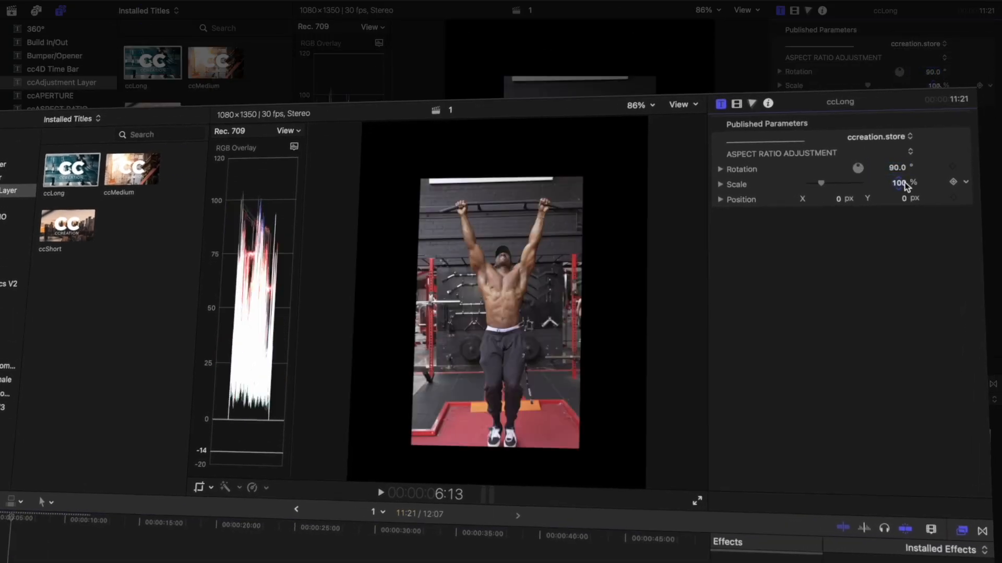
{"action": "type", "text": "180"}
{"action": "key", "text": "Return"}
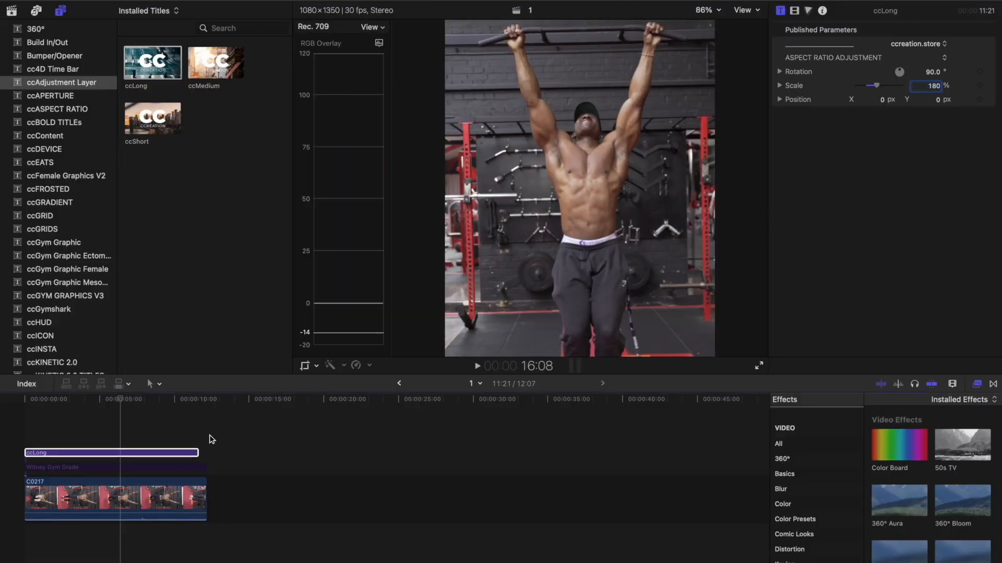
Step: Re-enable the Witney Gym Grade layer and delete the ccLong adjustment layer
{"action": "key", "text": "v"}
{"action": "left_click", "coordinate": [159, 467]}
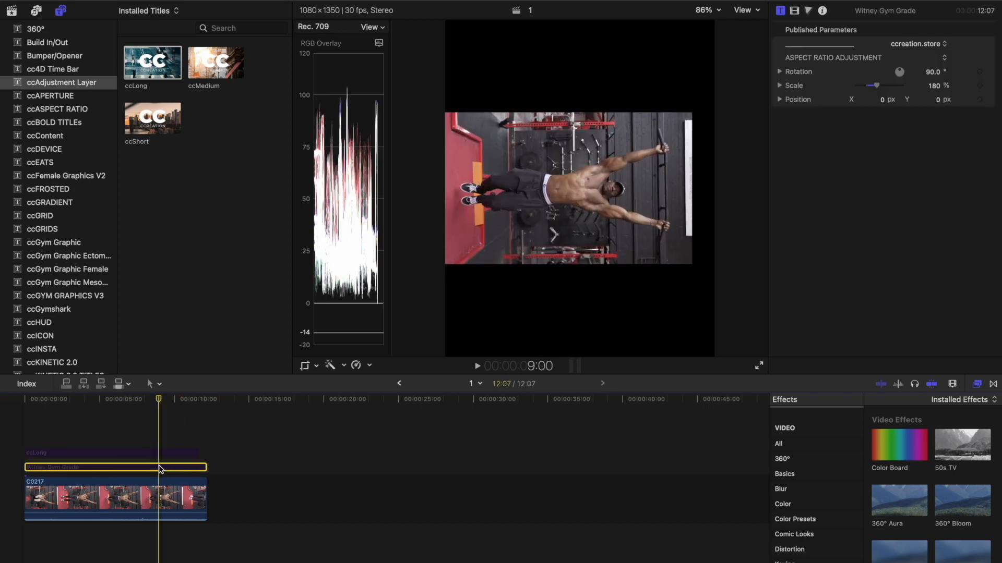
{"action": "key", "text": "v"}
{"action": "left_click", "coordinate": [171, 453]}
{"action": "key", "text": "Delete"}
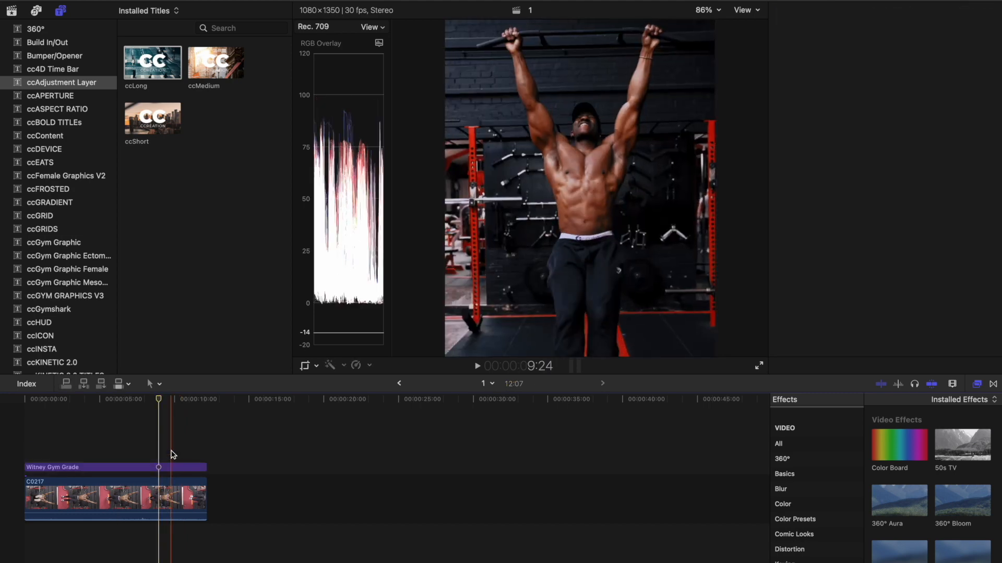
Step: Add Front title 1 from the ccGym Graphic Mesomorph category above the Witney Gym Grade layer at the start of the timeline
{"action": "left_click", "coordinate": [25, 457]}
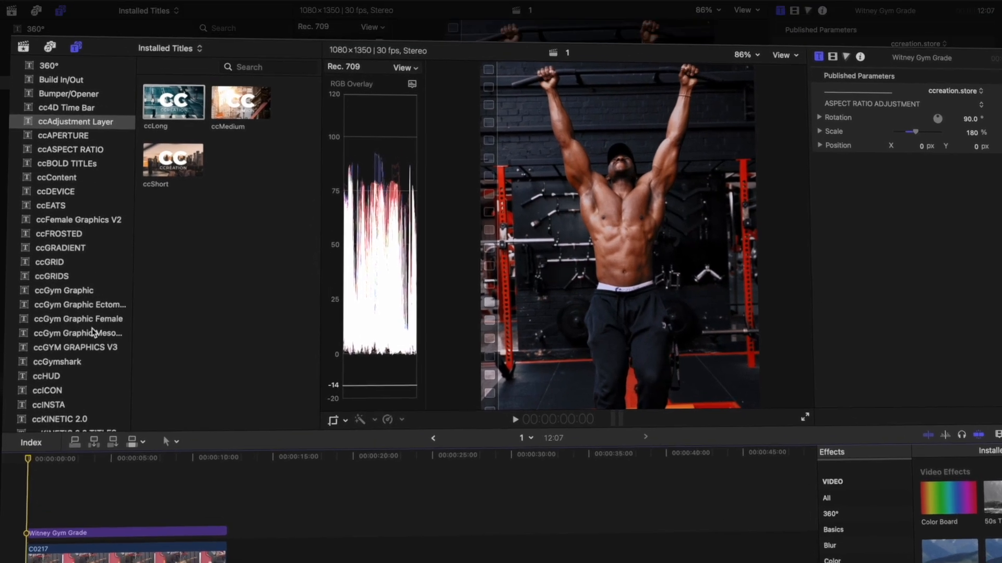
{"action": "left_click", "coordinate": [68, 282]}
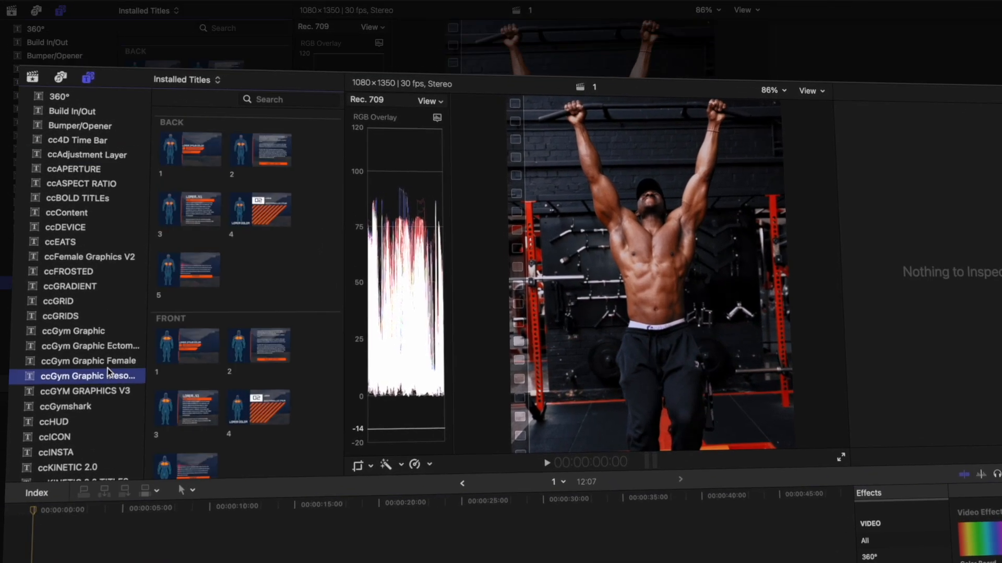
{"action": "scroll", "coordinate": [248, 437], "scroll_direction": "down", "scroll_amount": 2}
{"action": "left_click_drag", "start_coordinate": [184, 316], "coordinate": [17, 428]}
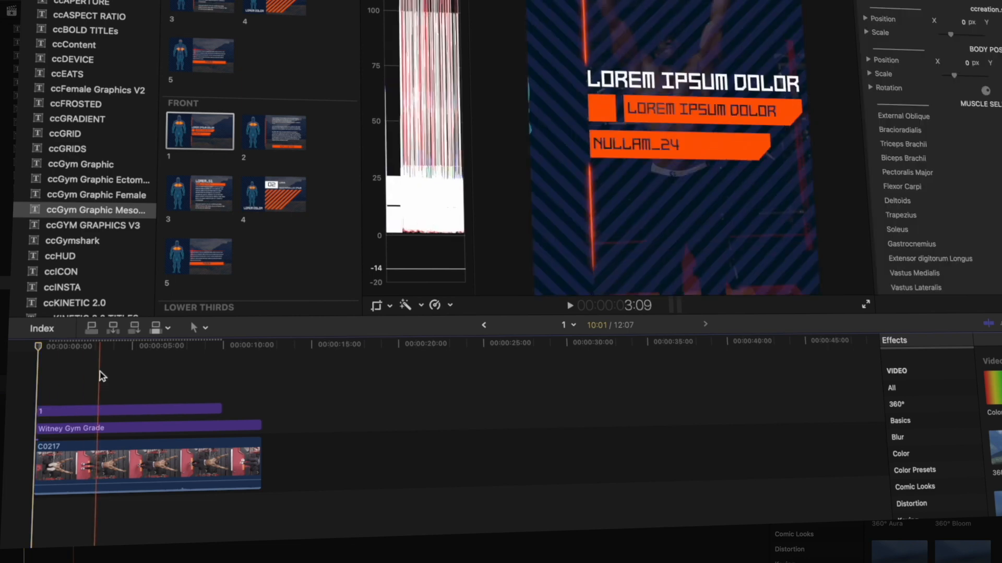
Step: Select the new title, park the playhead at 4:08, and set the title's overall scale to 30%
{"action": "left_click", "coordinate": [98, 424]}
{"action": "left_click", "coordinate": [99, 413]}
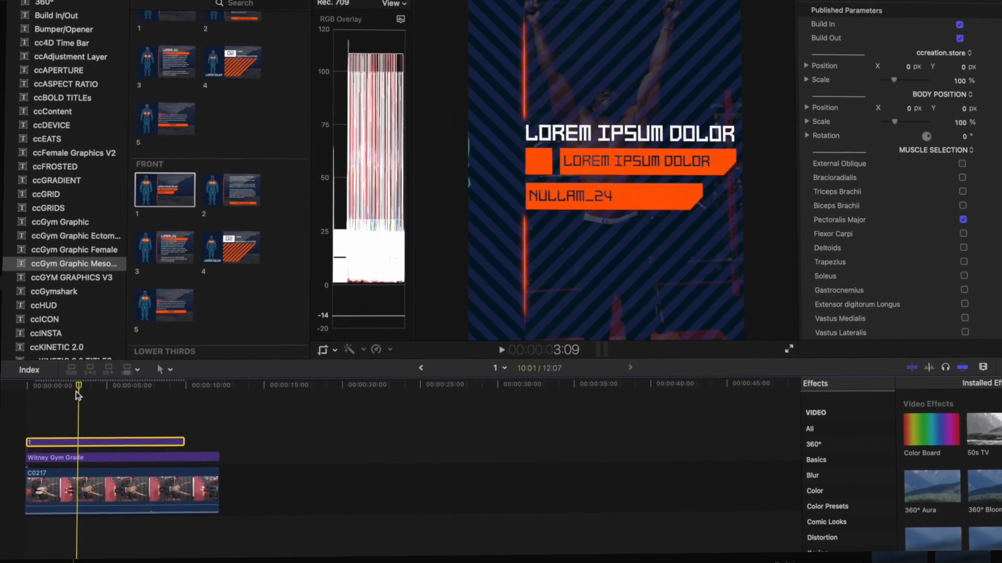
{"action": "left_click_drag", "start_coordinate": [99, 348], "coordinate": [111, 349]}
{"action": "left_click_drag", "start_coordinate": [85, 402], "coordinate": [91, 403]}
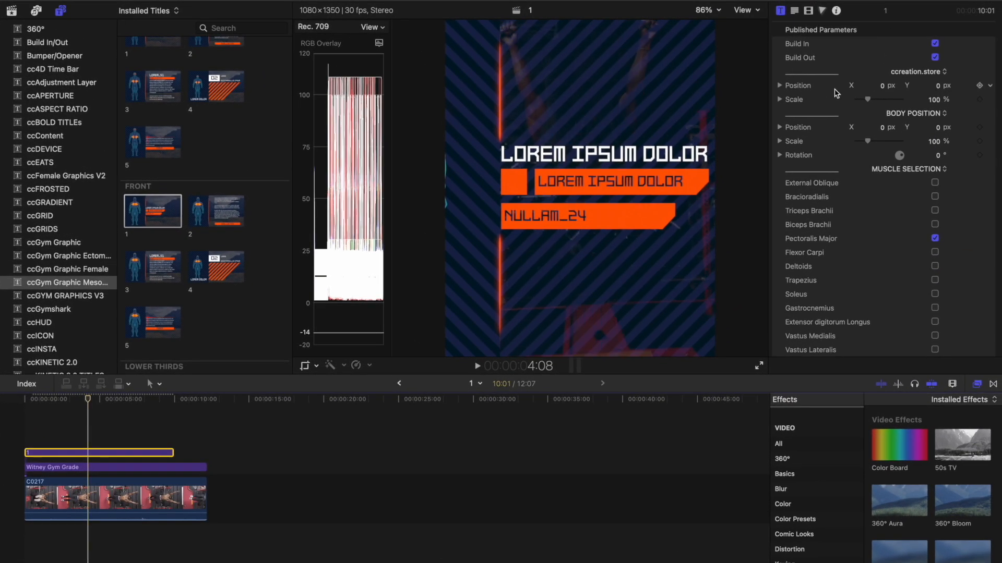
{"action": "left_click", "coordinate": [933, 100]}
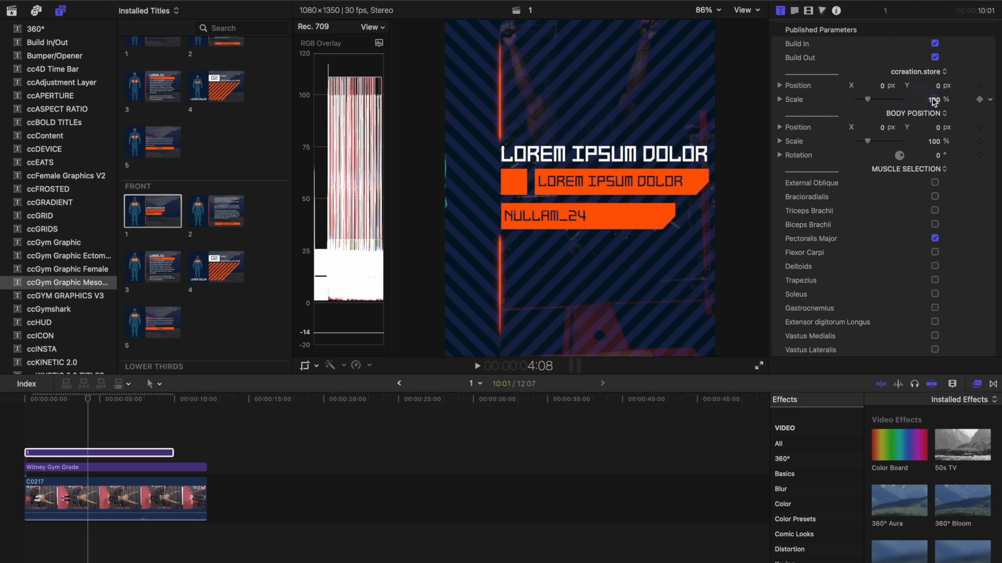
{"action": "type", "text": "30"}
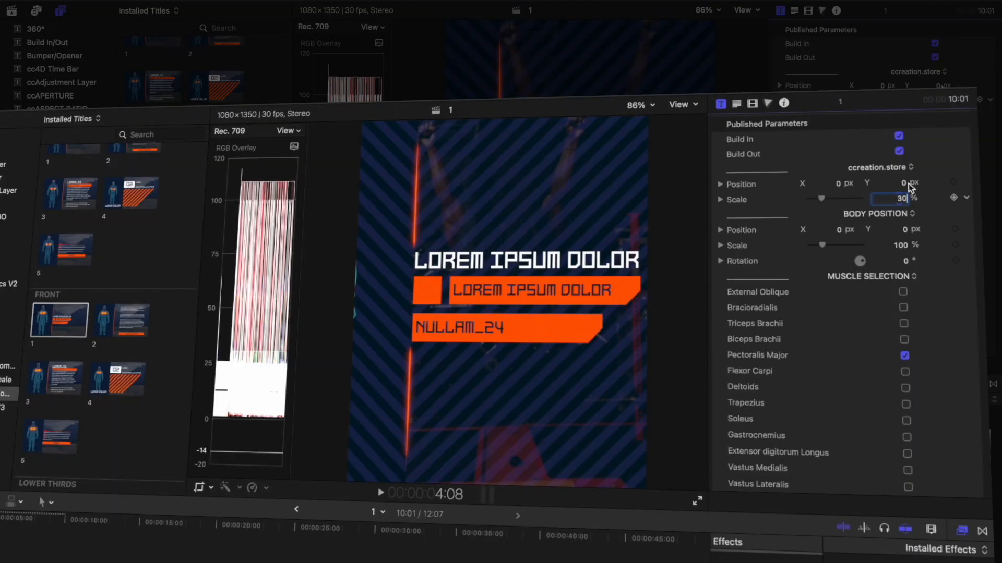
{"action": "key", "text": "Return"}
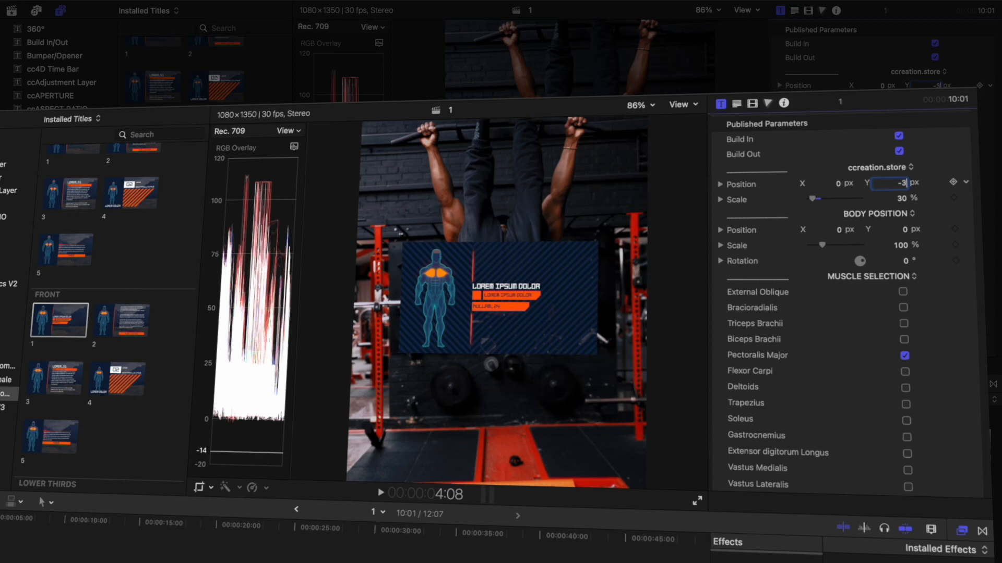
Step: Set the title's overall position to X -10 px and Y -30 px
{"action": "key", "text": "Return"}
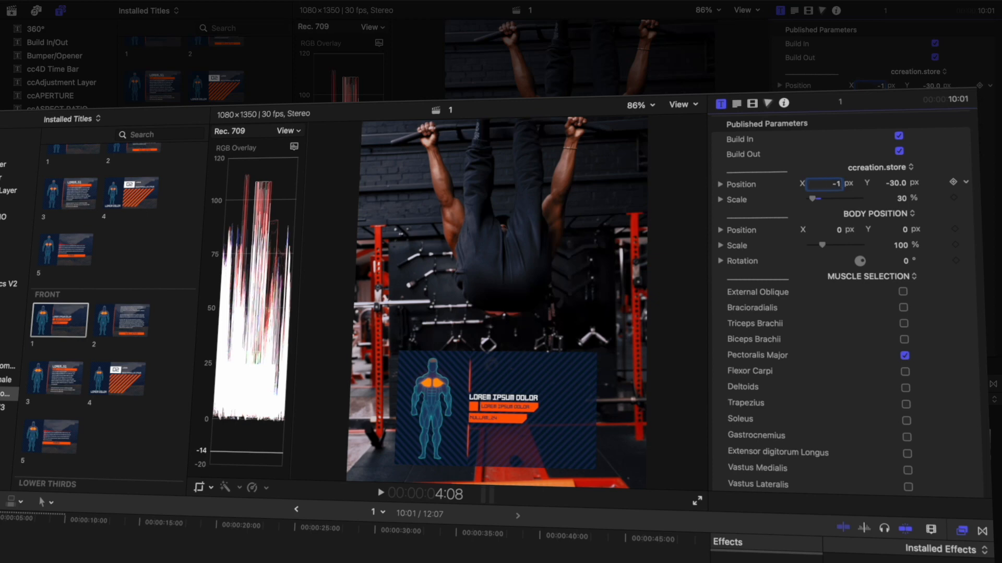
{"action": "type", "text": "0"}
{"action": "key", "text": "Return"}
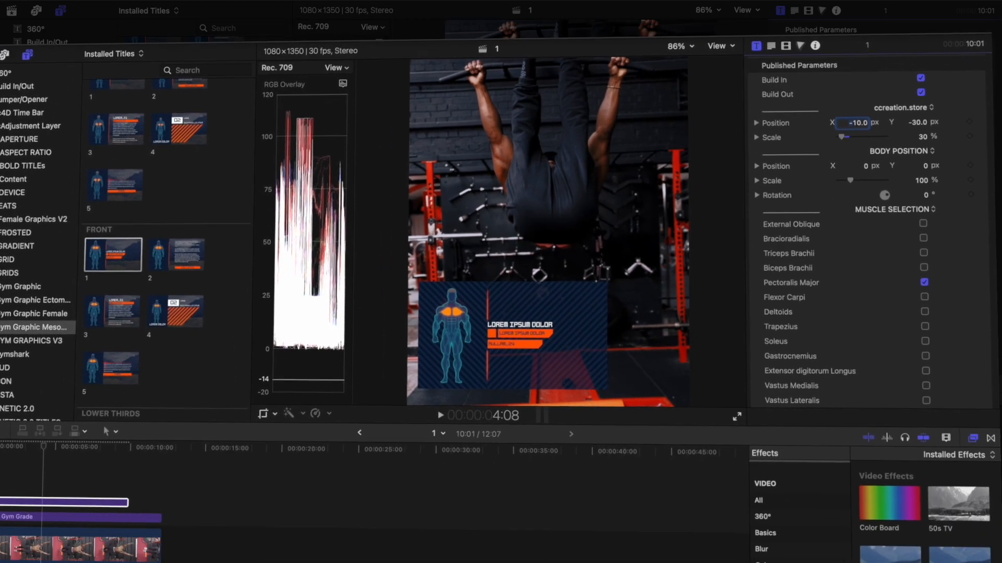
Step: In the title's muscle selection, disable Pectoralis Major and enable External Oblique and Rectus Abdominis
{"action": "scroll", "coordinate": [919, 205], "scroll_direction": "down", "scroll_amount": 3}
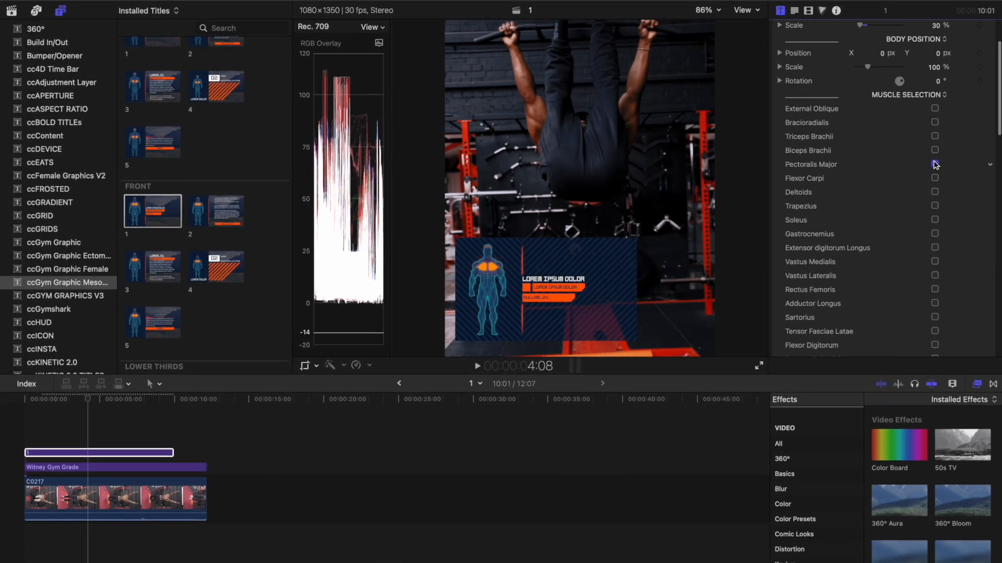
{"action": "left_click", "coordinate": [935, 165]}
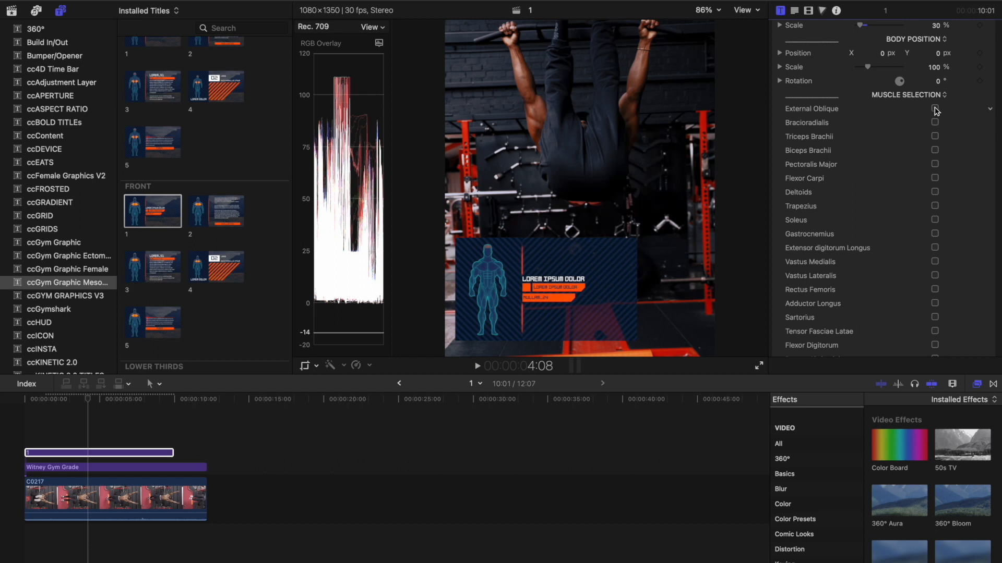
{"action": "left_click", "coordinate": [934, 192]}
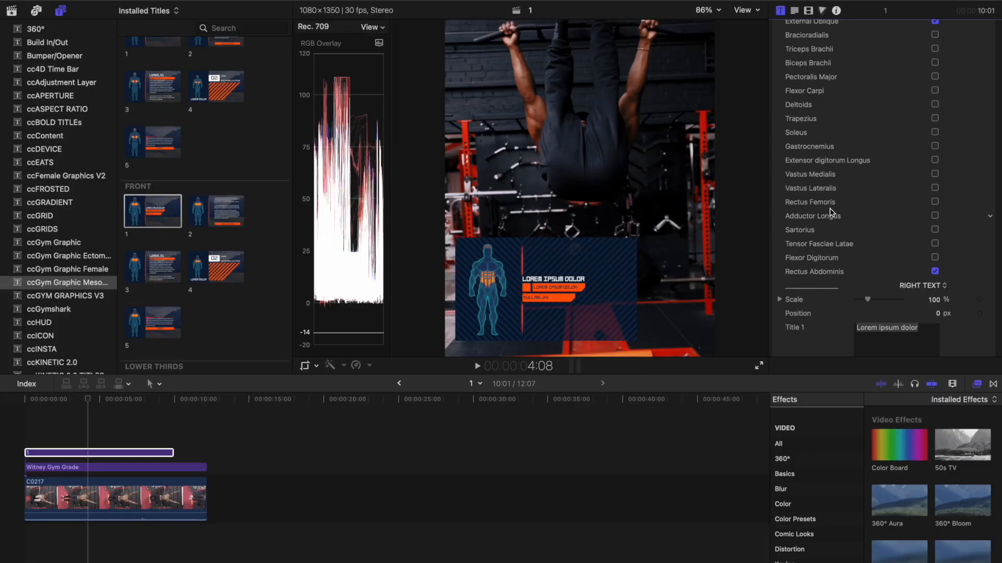
Step: Replace the Title 1 placeholder text with HANGING LEG RAISE
{"action": "scroll", "coordinate": [879, 149], "scroll_direction": "down", "scroll_amount": 5}
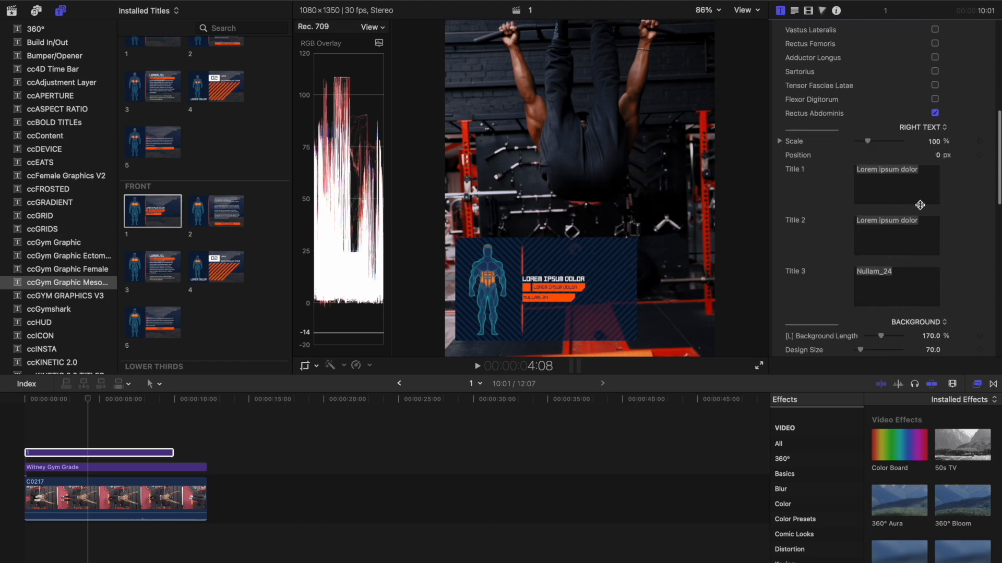
{"action": "left_click", "coordinate": [927, 181]}
{"action": "key", "text": "super+a"}
{"action": "key", "text": "BackSpace"}
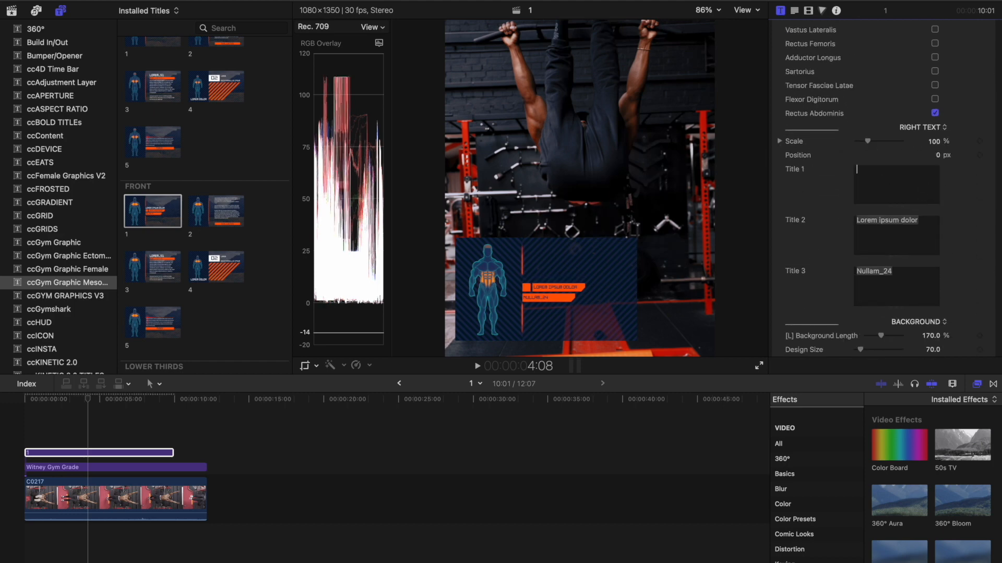
{"action": "type", "text": "HANGING"}
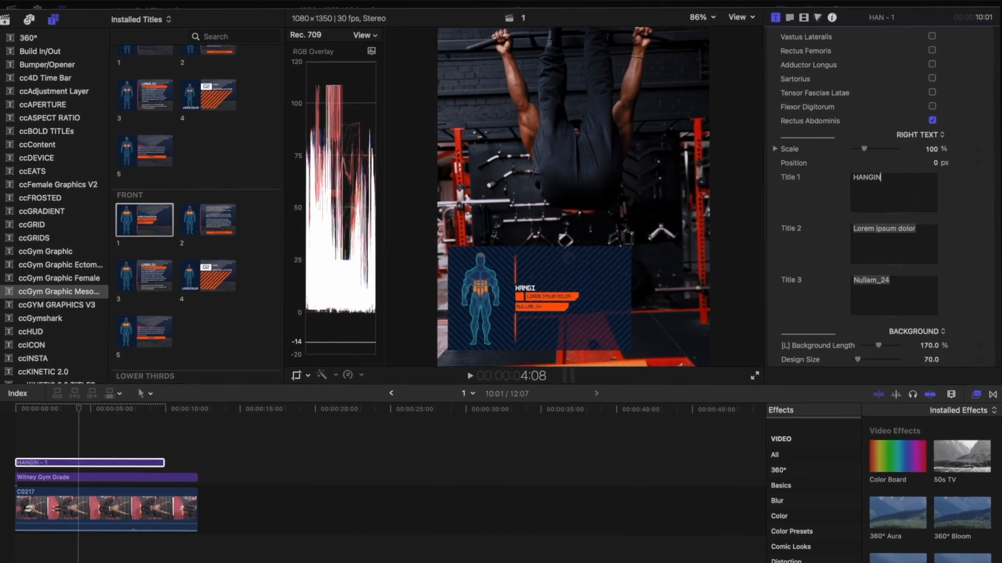
{"action": "type", "text": " LEG RAISE"}
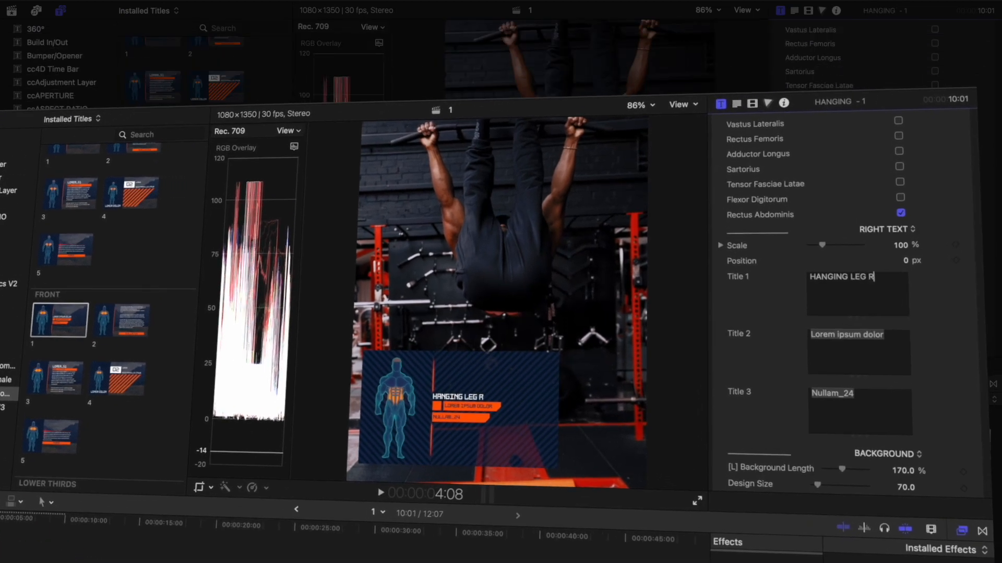
Step: Replace the Title 2 text with 4 SETS and the Title 3 text with 8-12
{"action": "left_click", "coordinate": [901, 344]}
{"action": "type", "text": "4 "}
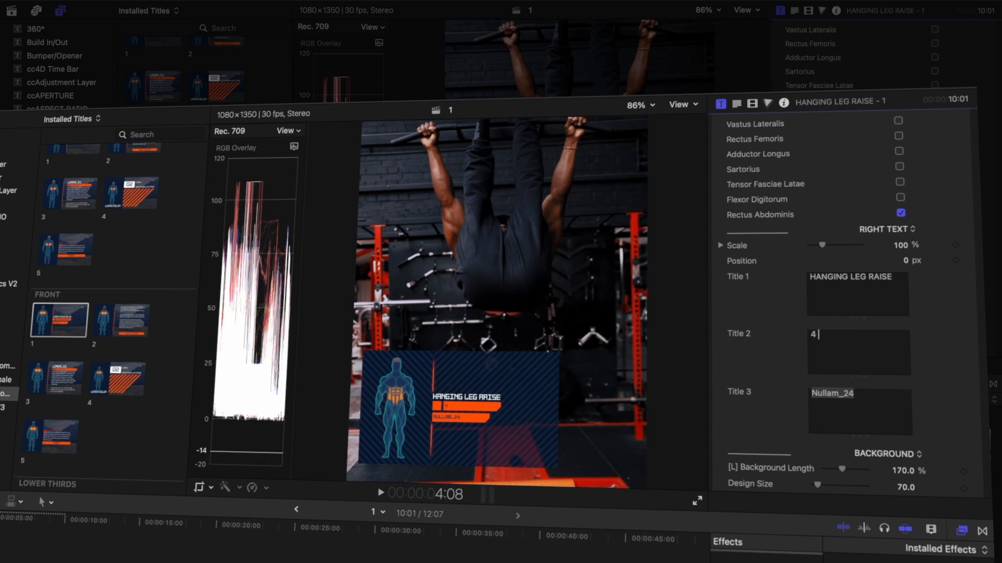
{"action": "type", "text": "SETS"}
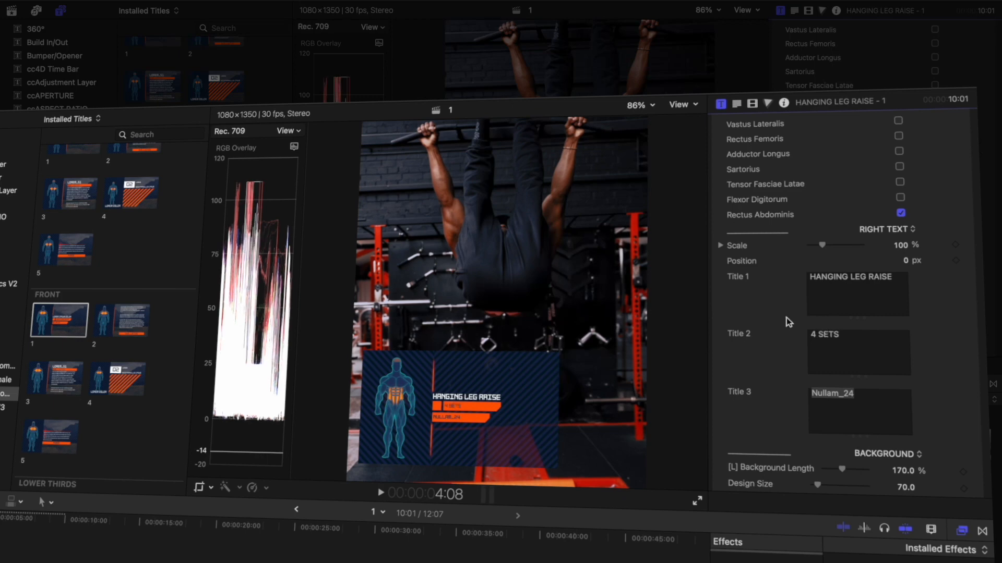
{"action": "left_click", "coordinate": [881, 395]}
{"action": "double_click", "coordinate": [880, 395]}
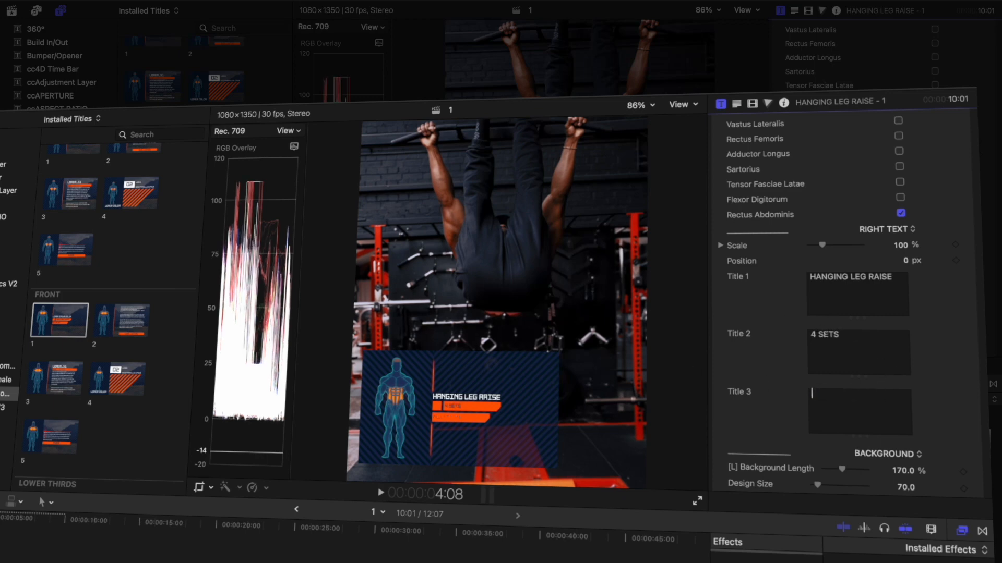
{"action": "type", "text": "8-12"}
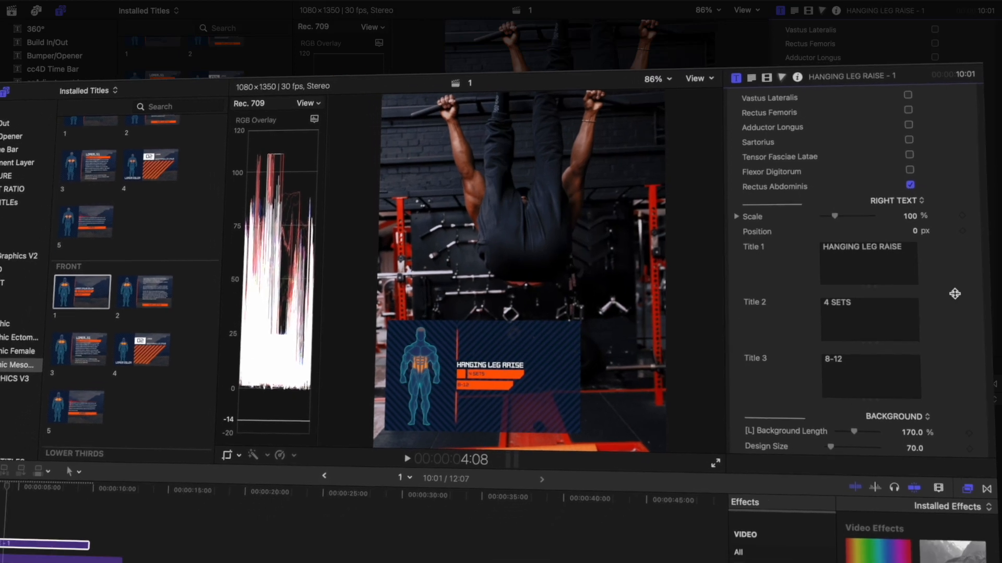
Step: Set the title's [R] BG All Opacity and [L] BG All Opacity both to 0%
{"action": "scroll", "coordinate": [939, 334], "scroll_direction": "down", "scroll_amount": 5}
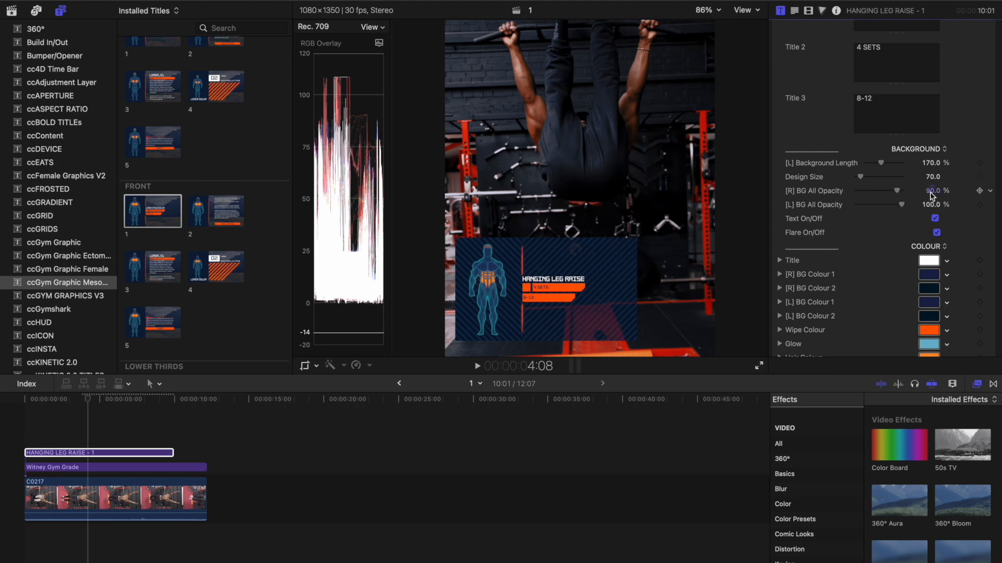
{"action": "left_click", "coordinate": [930, 191]}
{"action": "key", "text": "BackSpace"}
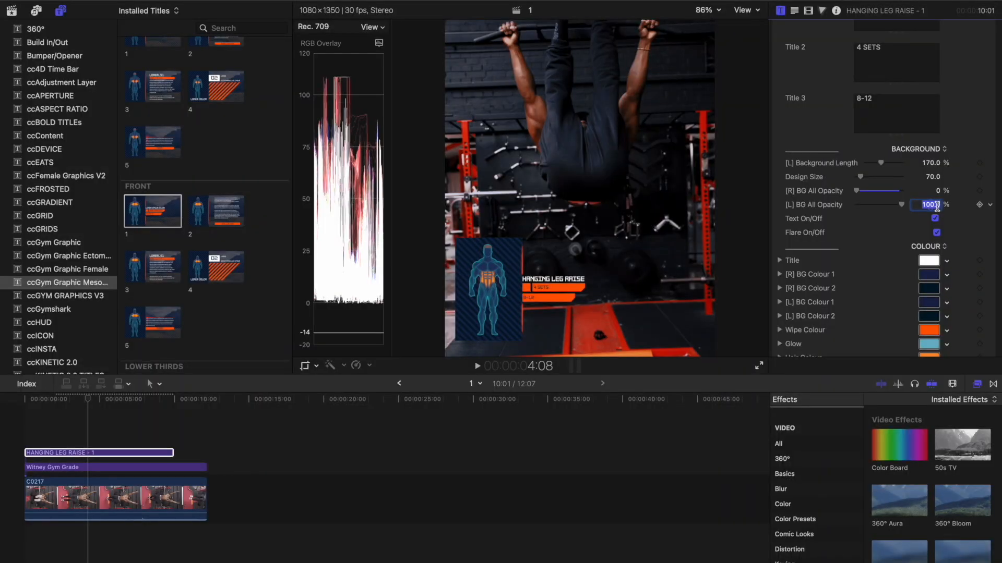
{"action": "key", "text": "BackSpace"}
{"action": "key", "text": "Return"}
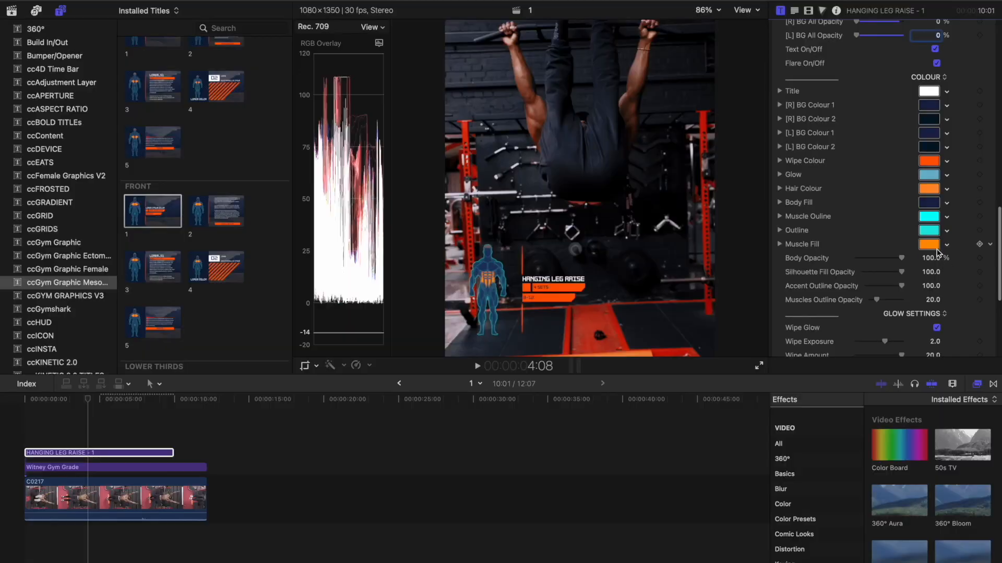
Step: Change the Muscle Fill colour to the red sampled from the gym rack post in the footage
{"action": "left_click", "coordinate": [934, 246]}
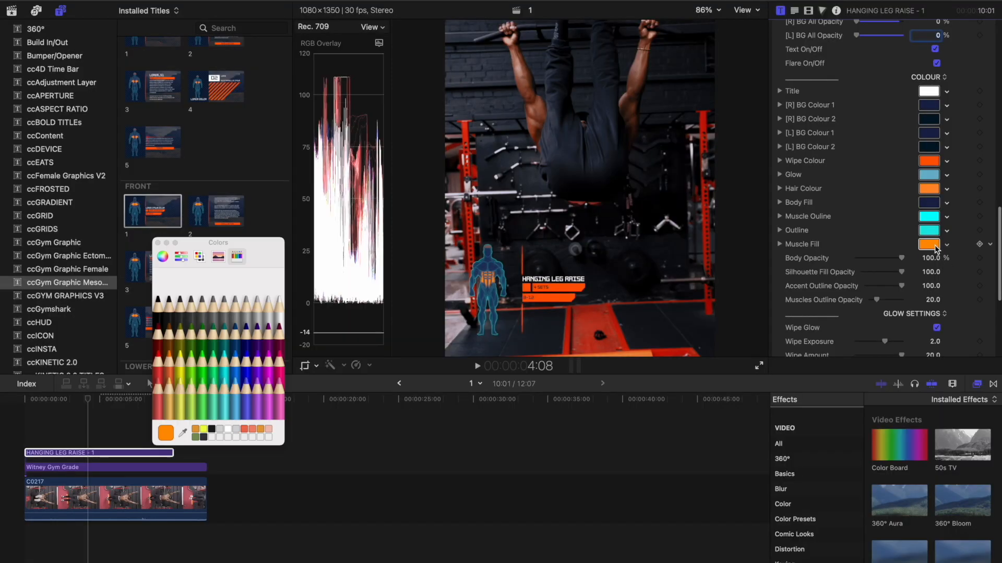
{"action": "left_click", "coordinate": [182, 433]}
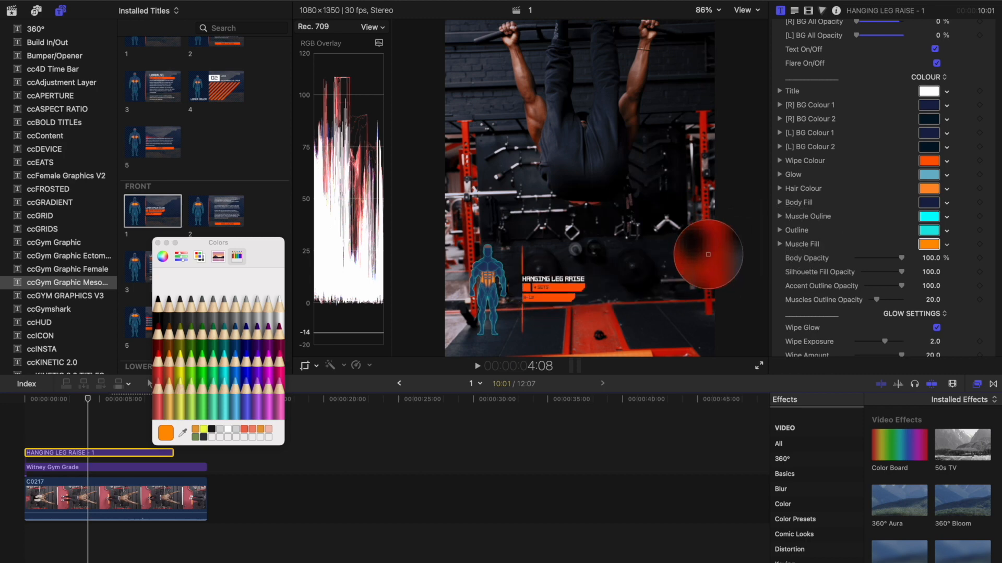
{"action": "left_click", "coordinate": [709, 255]}
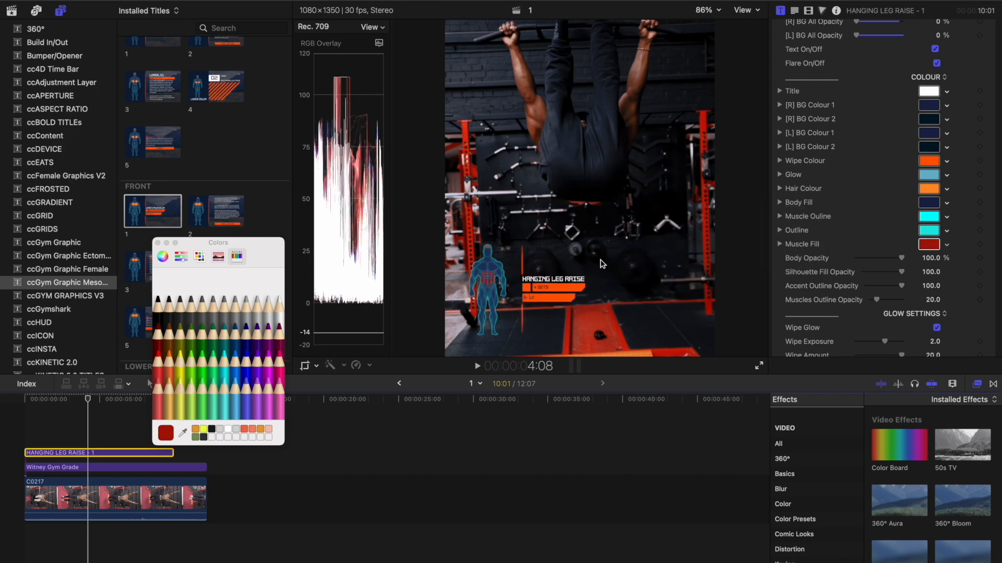
{"action": "left_click", "coordinate": [157, 243]}
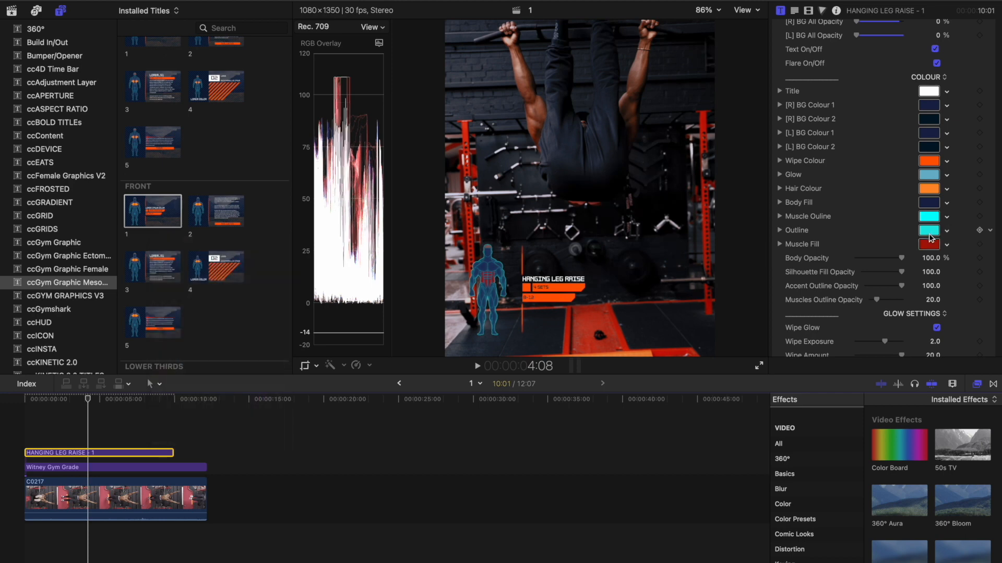
Step: Set the figure's Outline and Muscle Outline colours to Snow white
{"action": "left_click", "coordinate": [929, 238]}
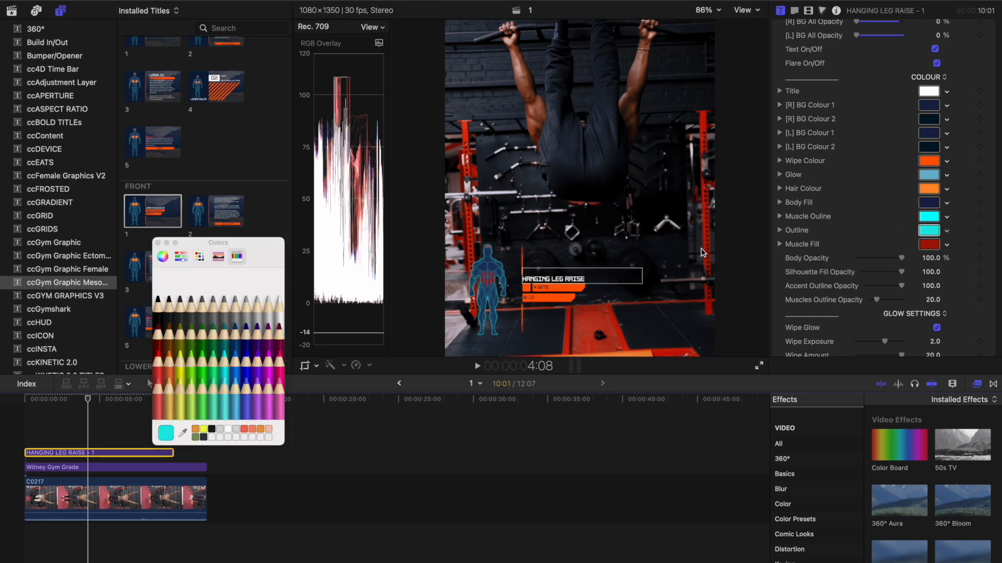
{"action": "left_click", "coordinate": [278, 305]}
{"action": "left_click", "coordinate": [158, 243]}
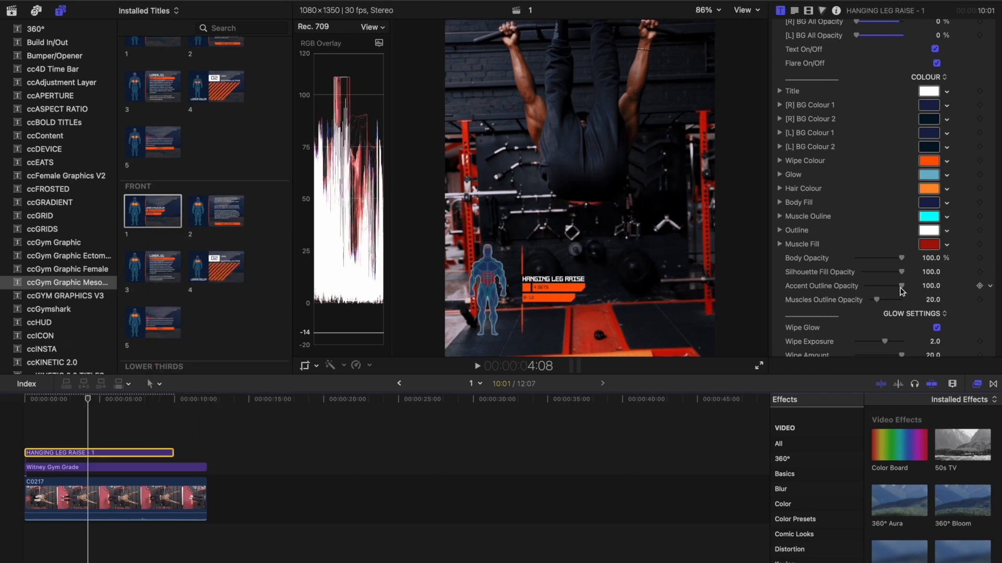
{"action": "left_click", "coordinate": [931, 217]}
{"action": "left_click", "coordinate": [278, 305]}
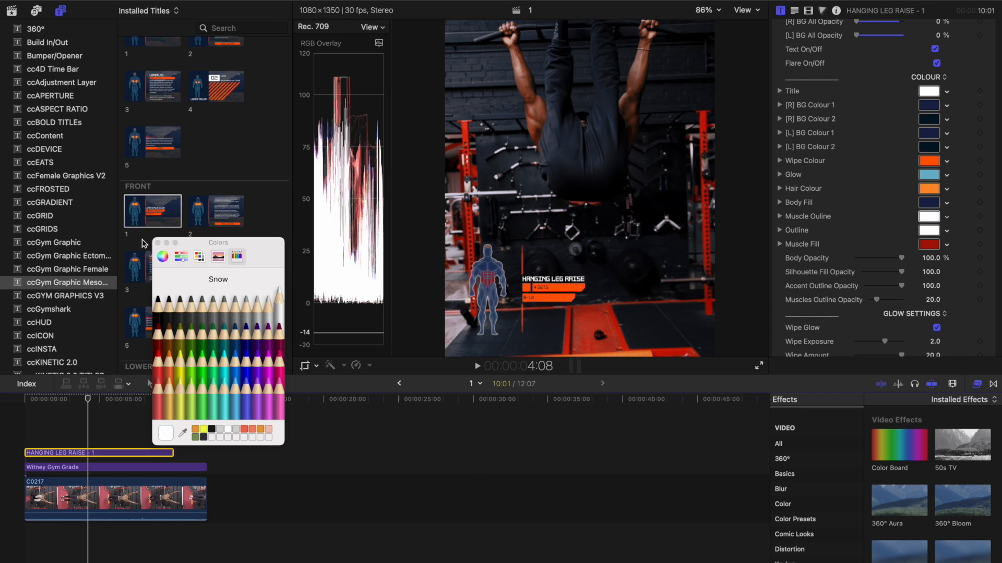
{"action": "left_click", "coordinate": [158, 244]}
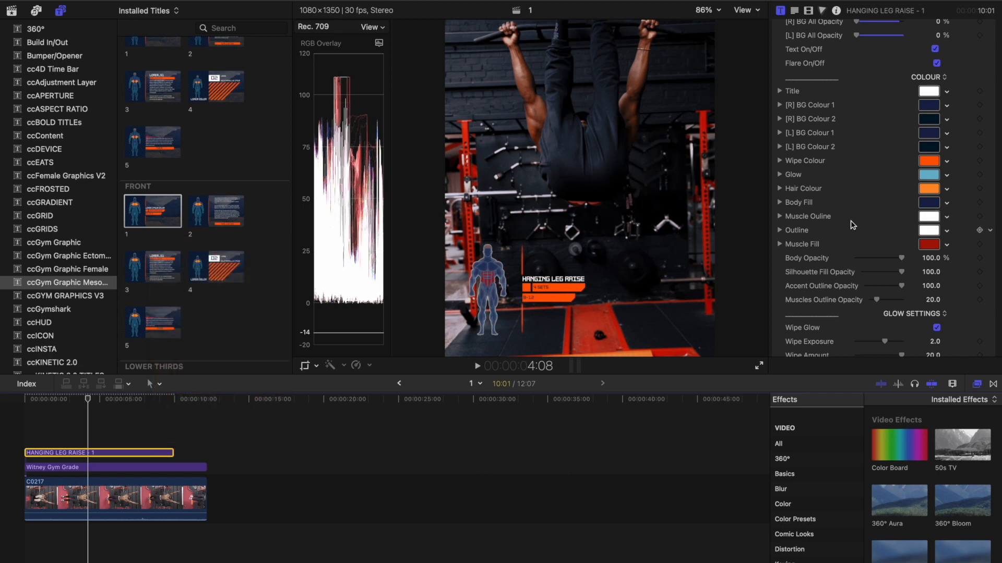
Step: Set the Body Fill colour to Tin grey and the Wipe Colour to Snow white
{"action": "left_click", "coordinate": [930, 203]}
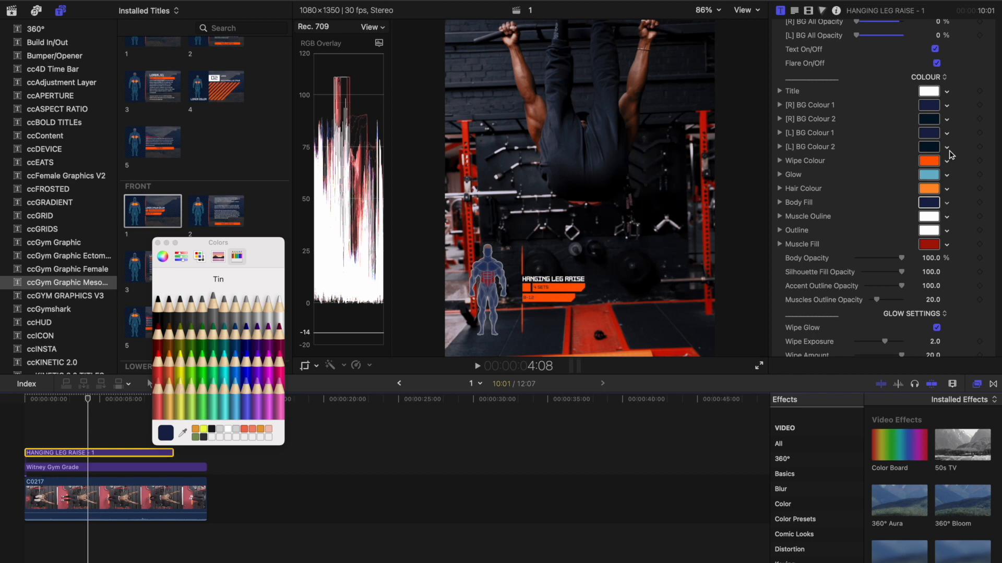
{"action": "key", "text": "super+shift+z"}
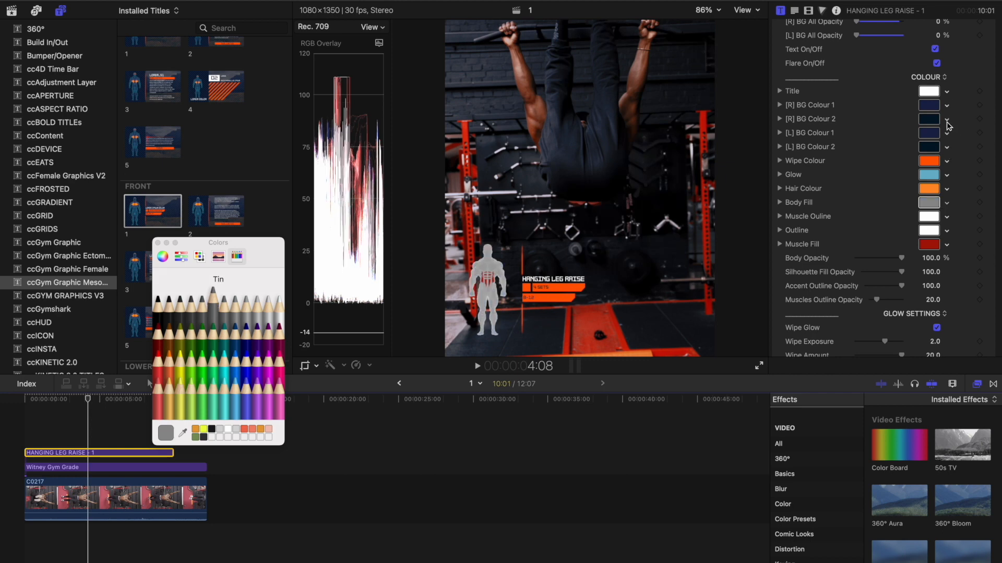
{"action": "left_click", "coordinate": [931, 162]}
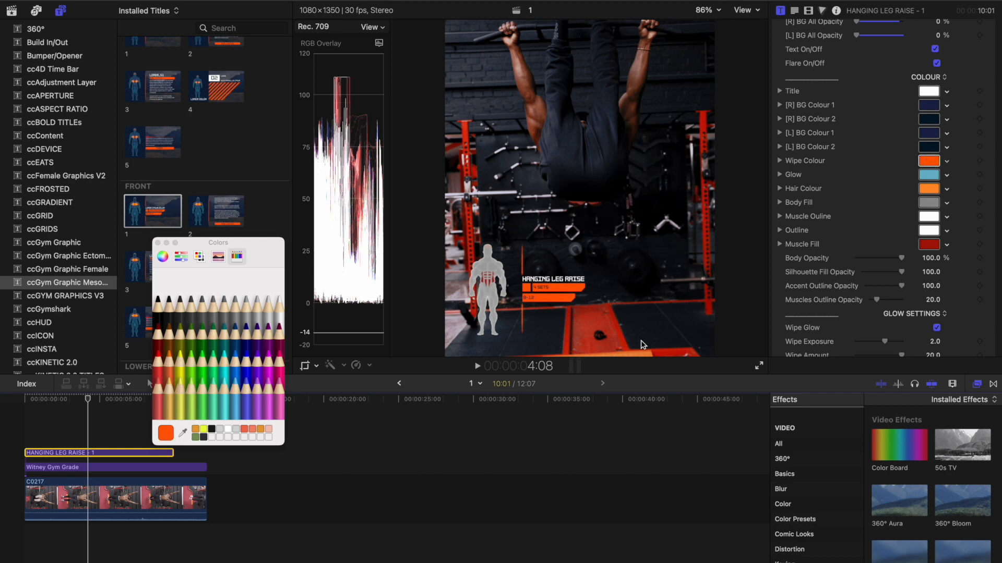
{"action": "left_click", "coordinate": [278, 313]}
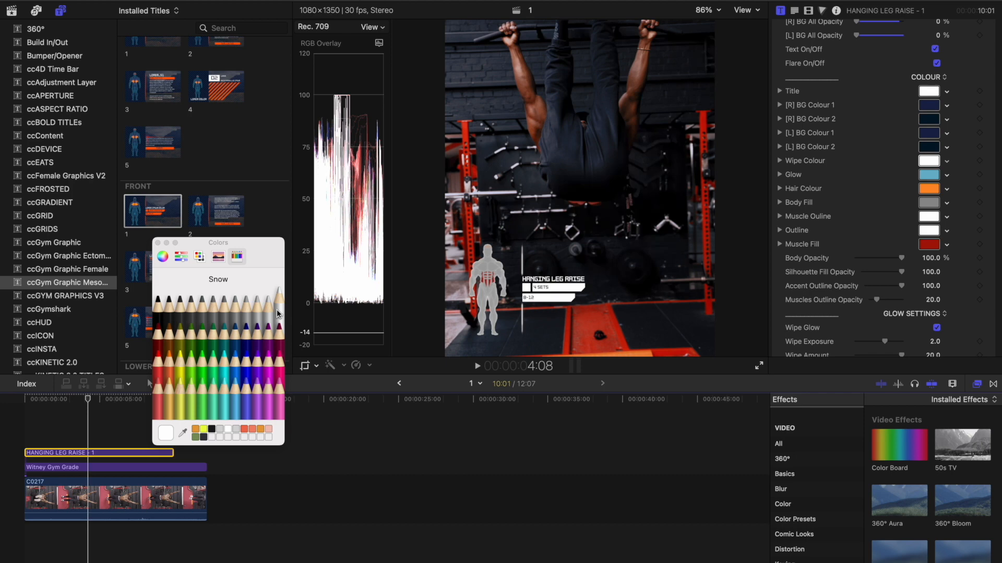
{"action": "left_click", "coordinate": [924, 204]}
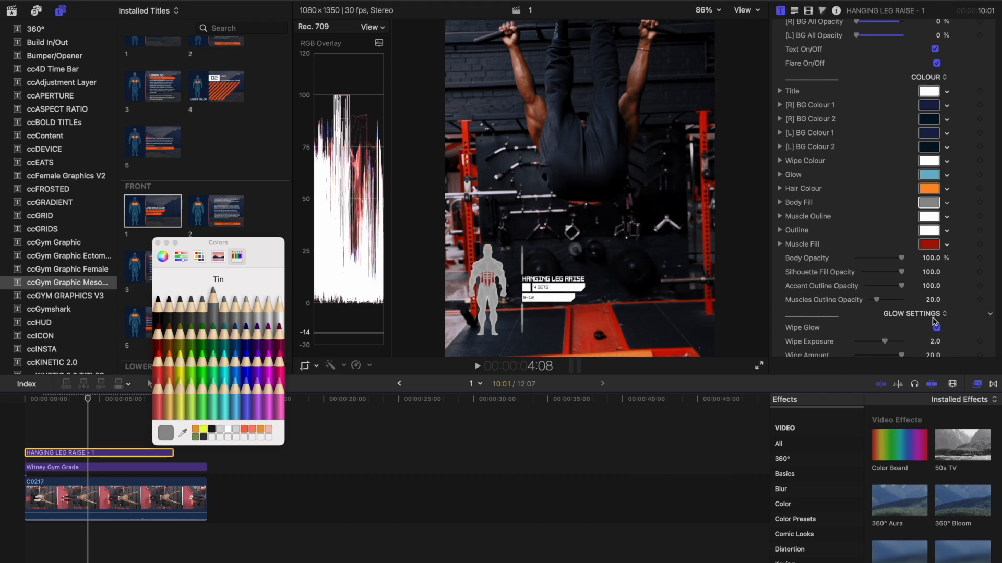
Step: Set the figure's Muscles Outline Opacity to 100
{"action": "scroll", "coordinate": [934, 320], "scroll_direction": "down", "scroll_amount": 1}
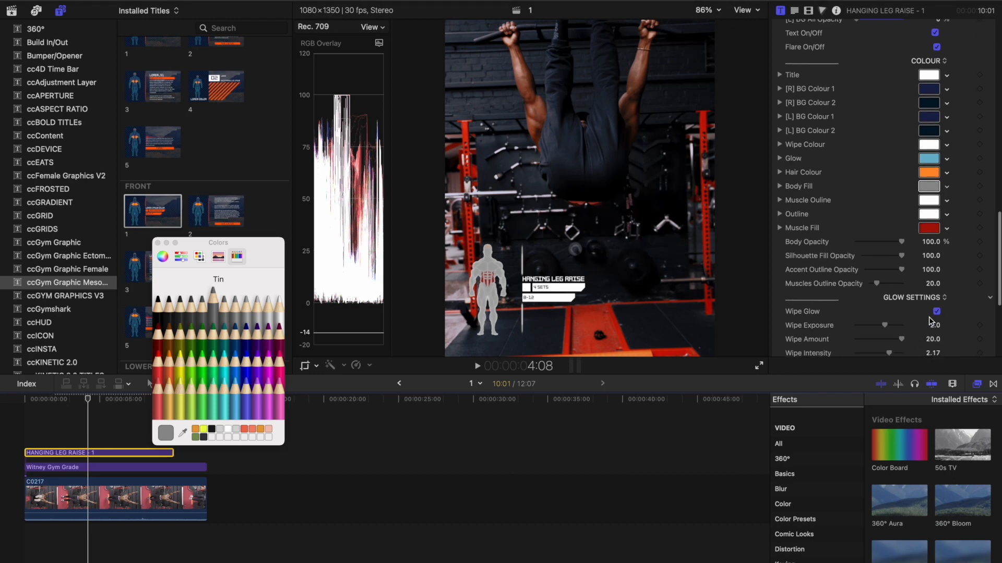
{"action": "left_click", "coordinate": [934, 284]}
{"action": "type", "text": "10"}
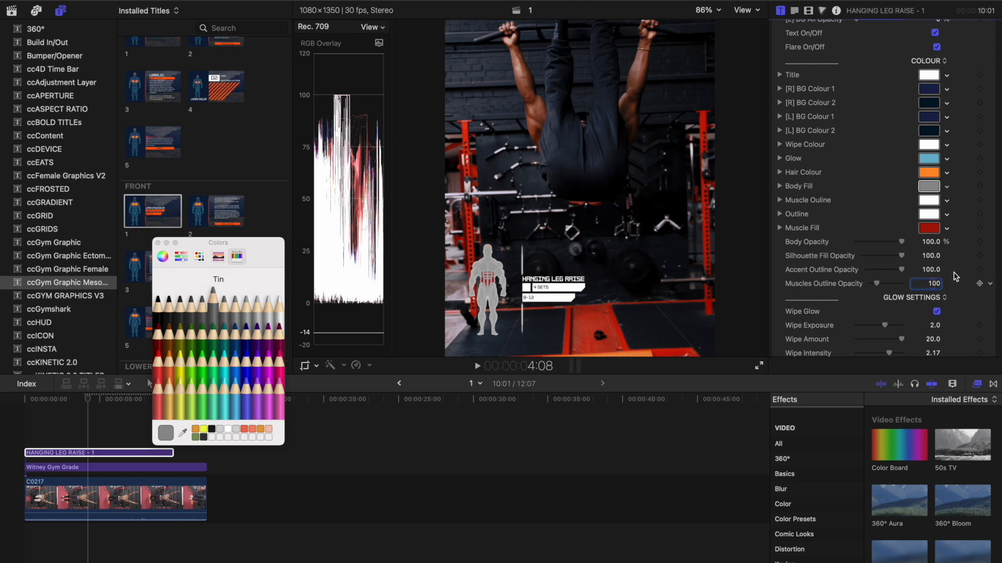
{"action": "key", "text": "Return"}
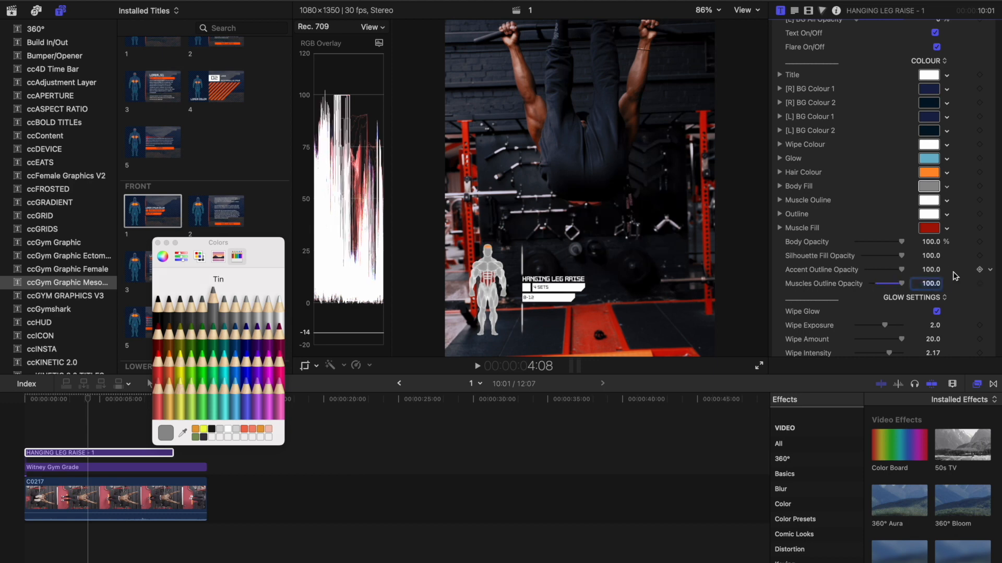
Step: Set the Muscle Outline Exposure in the muscle glow settings to -8
{"action": "scroll", "coordinate": [954, 277], "scroll_direction": "down", "scroll_amount": 5}
{"action": "scroll", "coordinate": [954, 277], "scroll_direction": "down", "scroll_amount": 3}
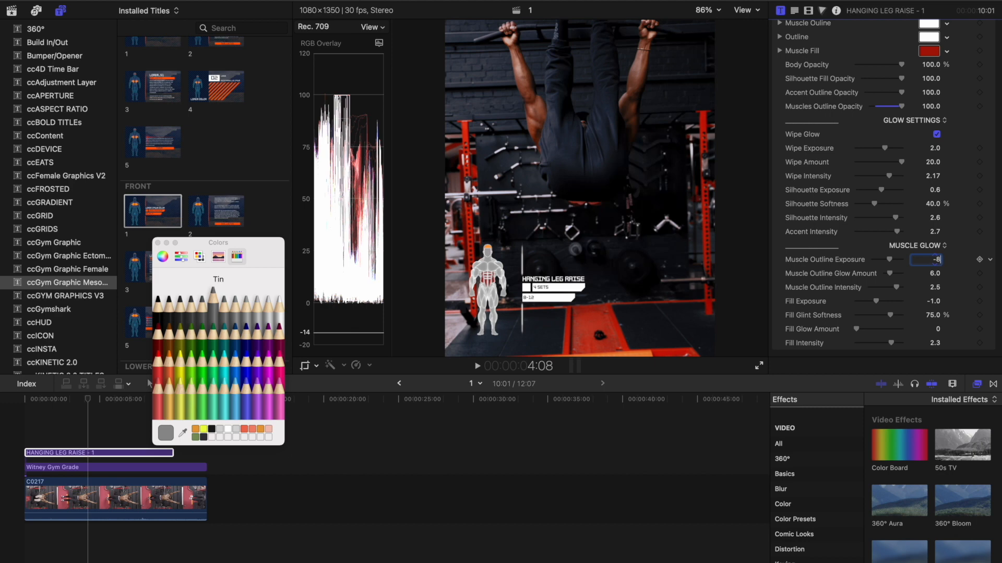
{"action": "key", "text": "Return"}
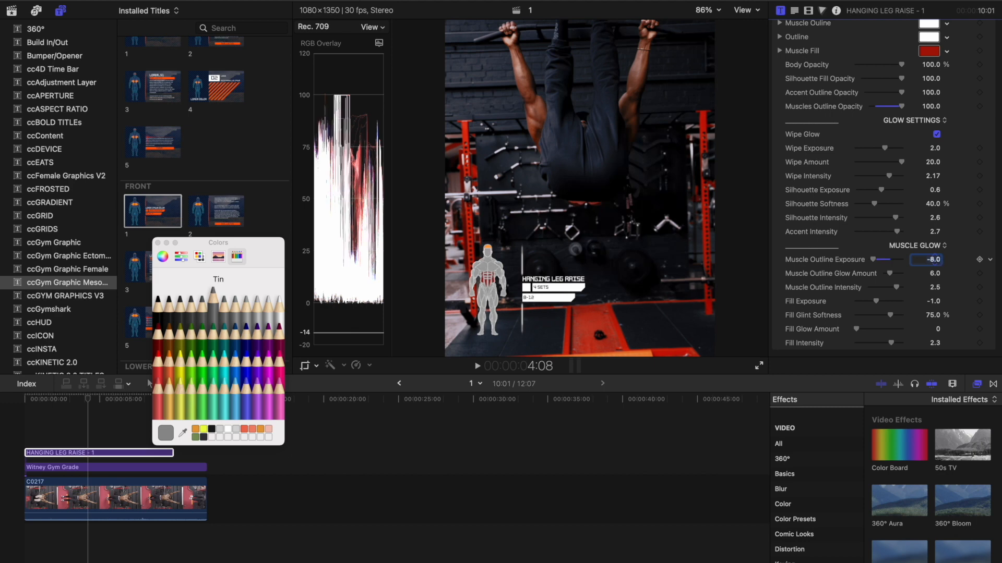
Step: Set the muscle glow's Fill Exposure to -5 and its Fill Intensity to 3
{"action": "left_click", "coordinate": [934, 302]}
{"action": "type", "text": "-"}
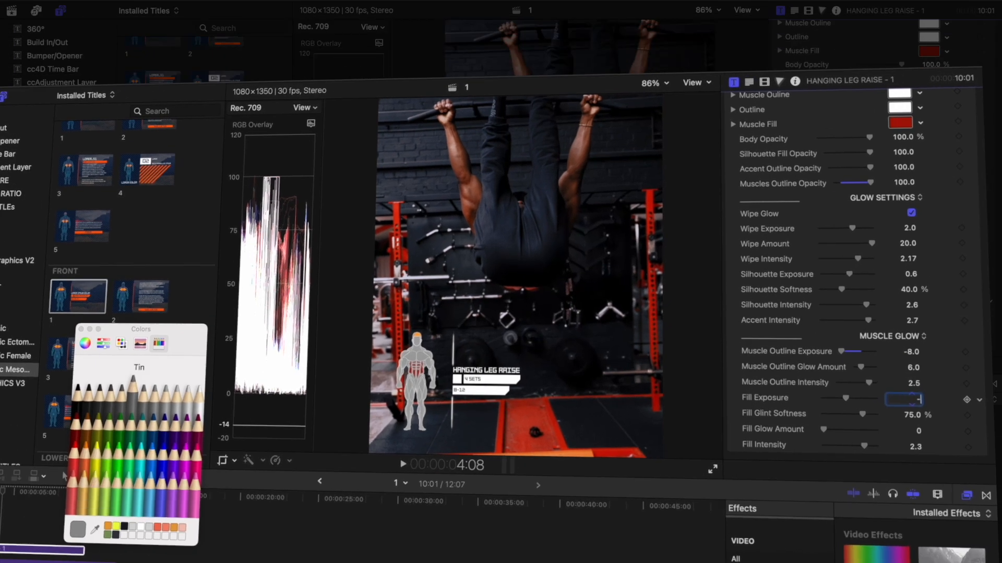
{"action": "type", "text": "5"}
{"action": "key", "text": "Return"}
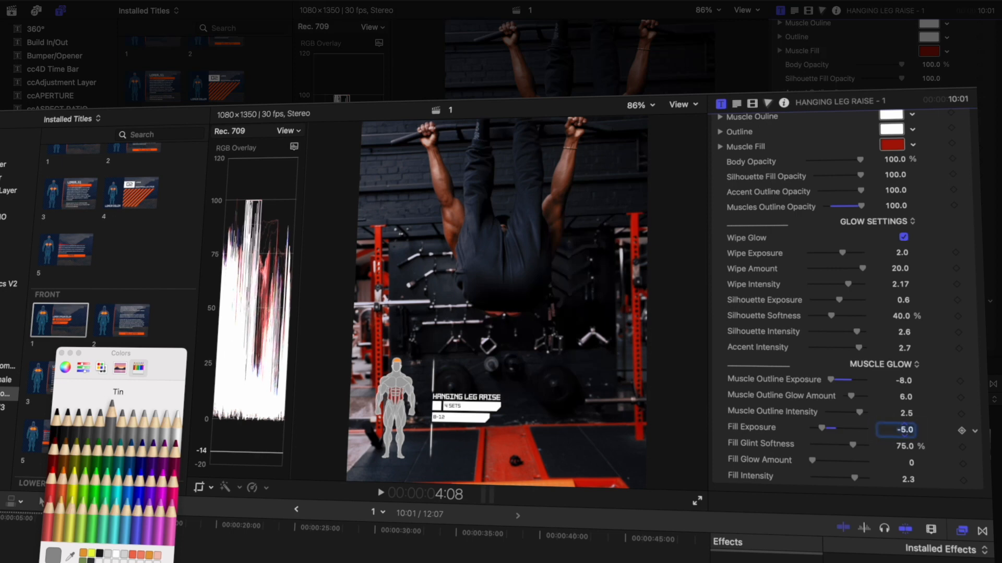
{"action": "left_click", "coordinate": [907, 479]}
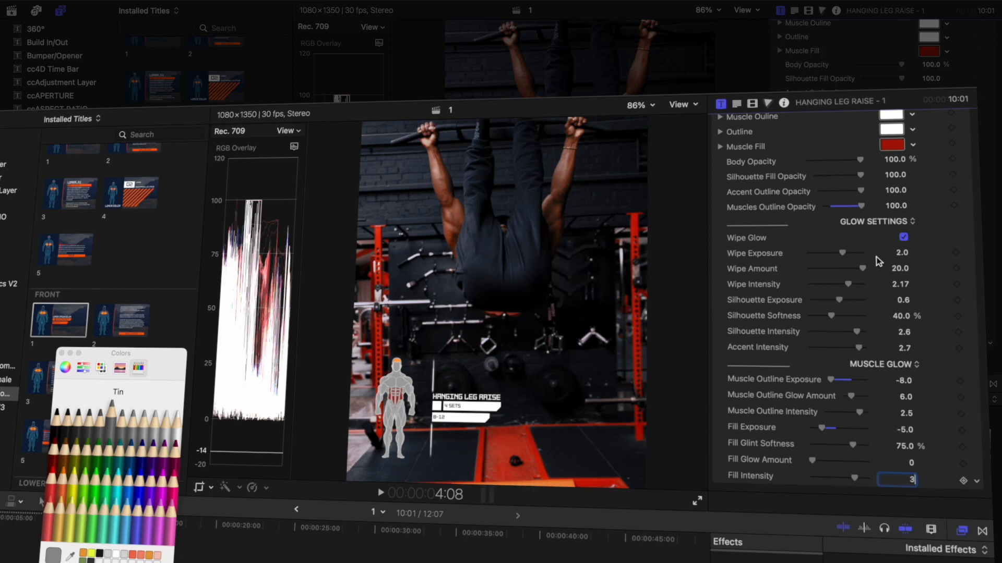
Step: Set the figure's Hair Colour to the red sampled from the gym rack upright in the video
{"action": "scroll", "coordinate": [882, 266], "scroll_direction": "up", "scroll_amount": 5}
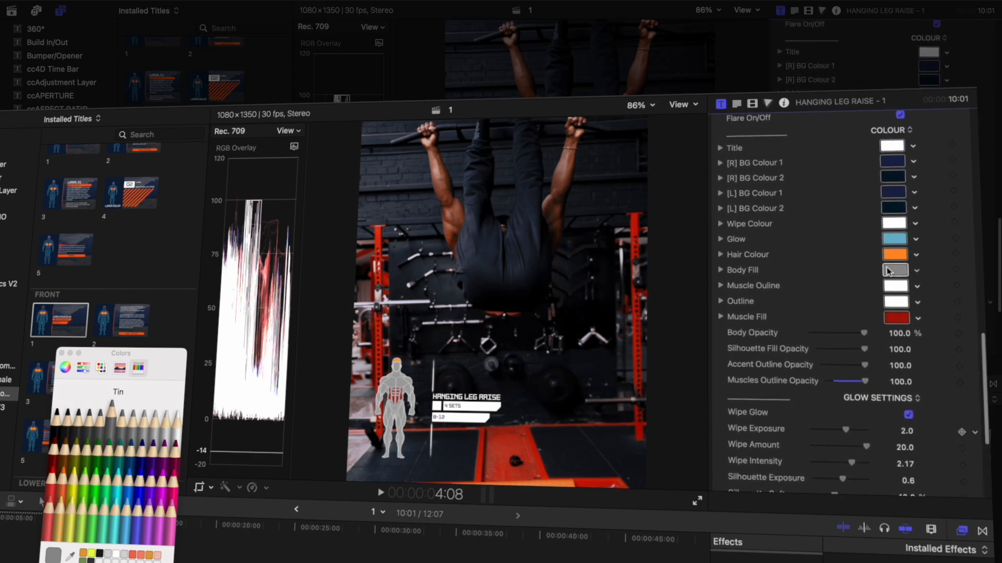
{"action": "left_click", "coordinate": [894, 254]}
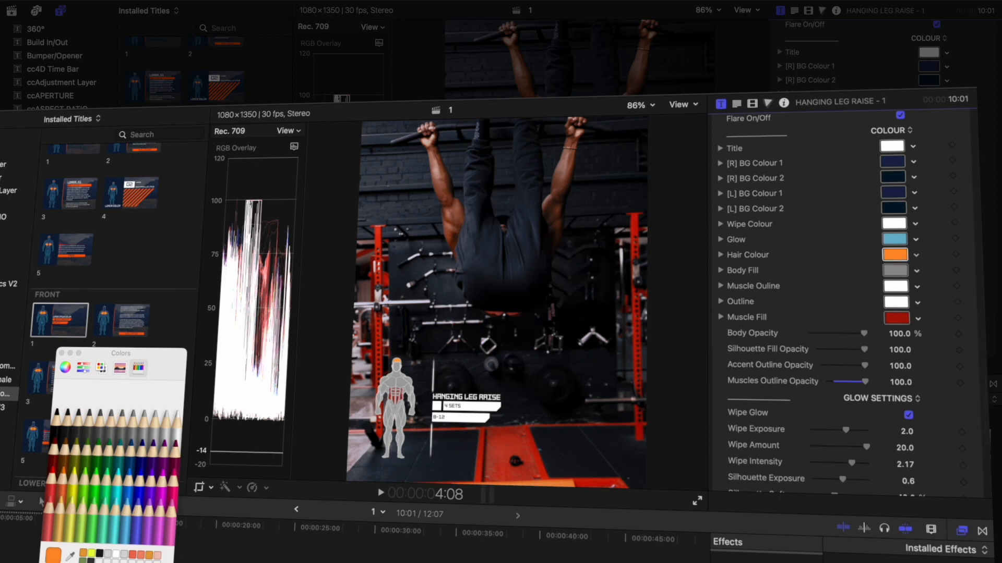
{"action": "left_click", "coordinate": [70, 556]}
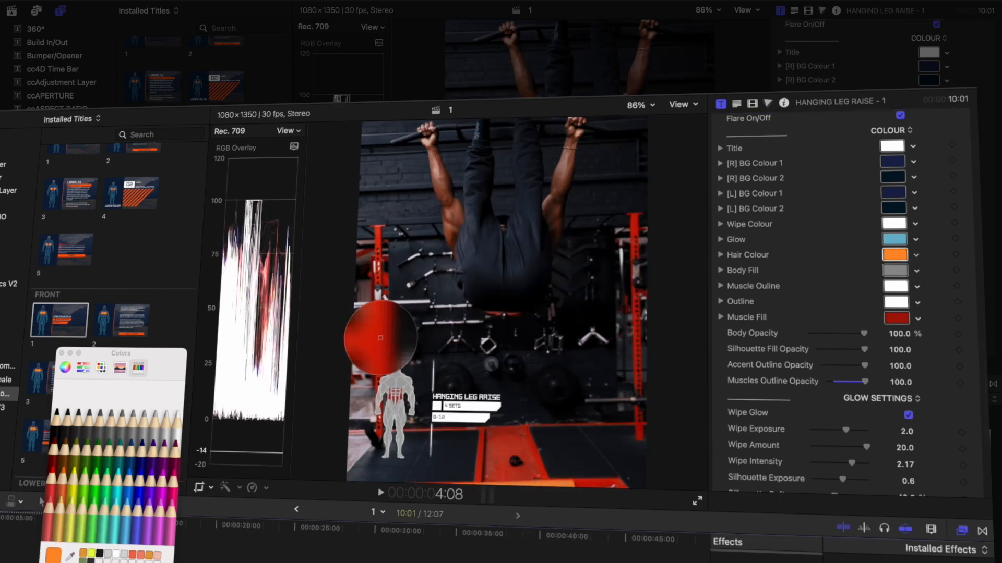
{"action": "left_click", "coordinate": [380, 338]}
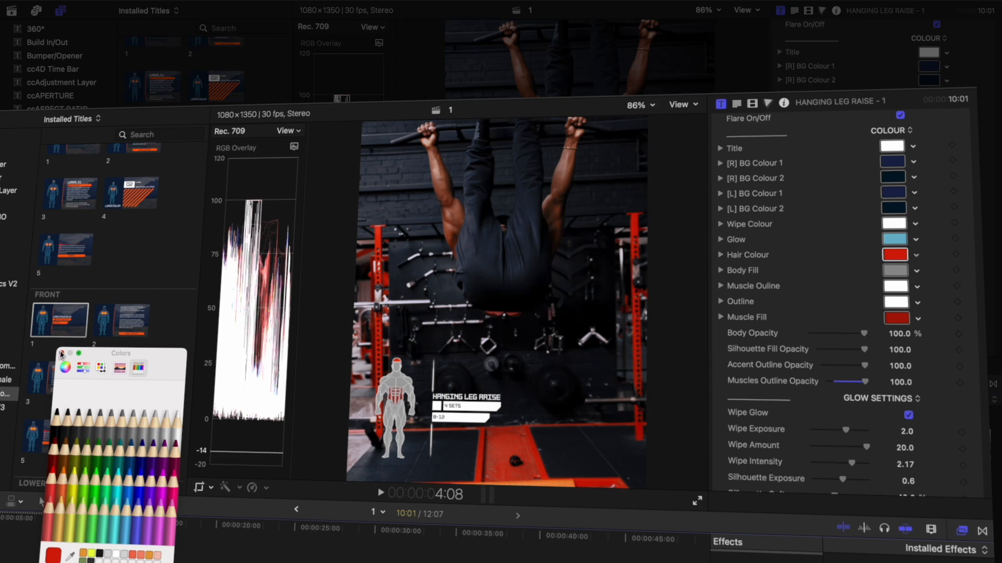
Step: Darken the figure's Body Fill colour to Iron grey
{"action": "left_click", "coordinate": [894, 271]}
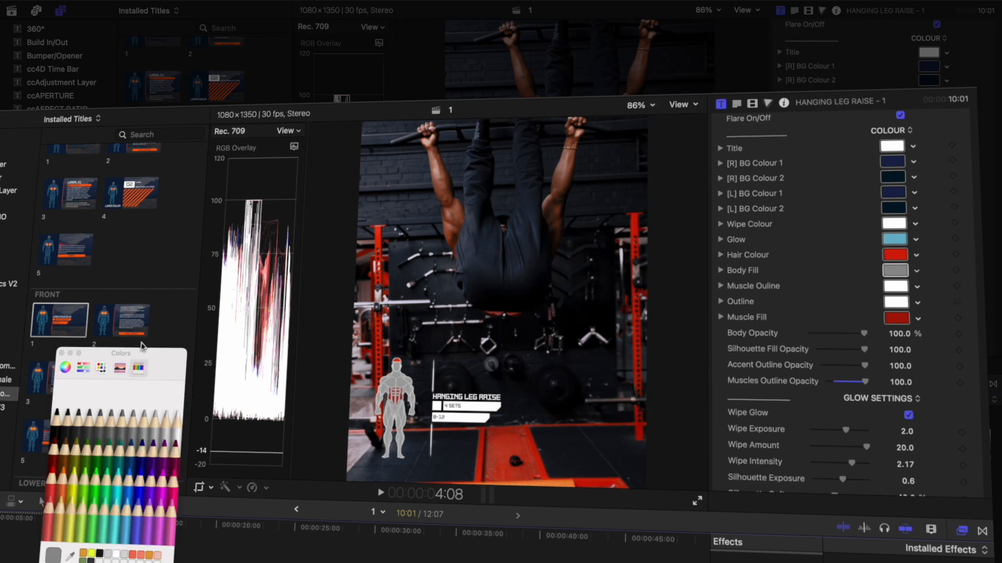
{"action": "left_click", "coordinate": [78, 425]}
{"action": "left_click", "coordinate": [91, 427]}
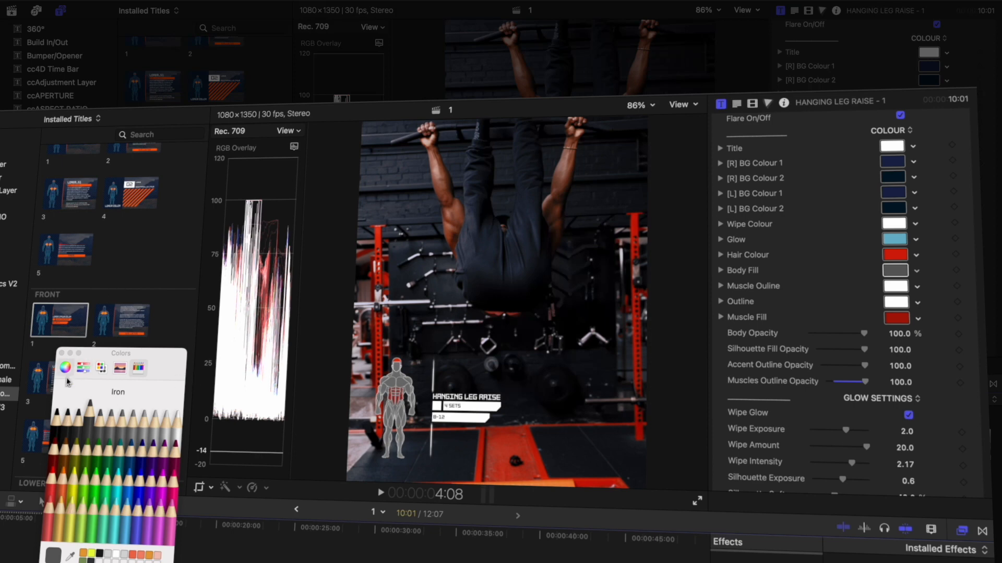
{"action": "left_click", "coordinate": [107, 431]}
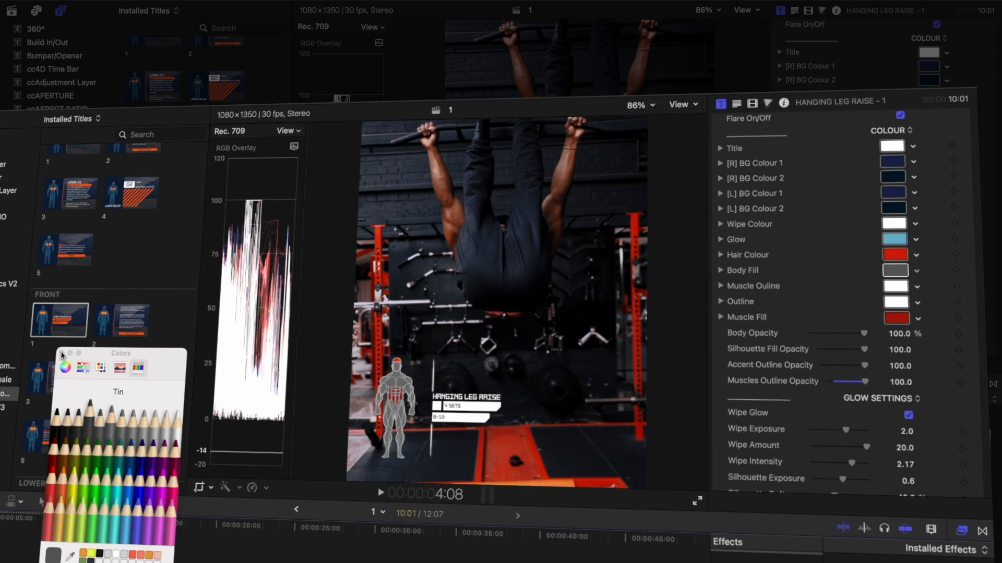